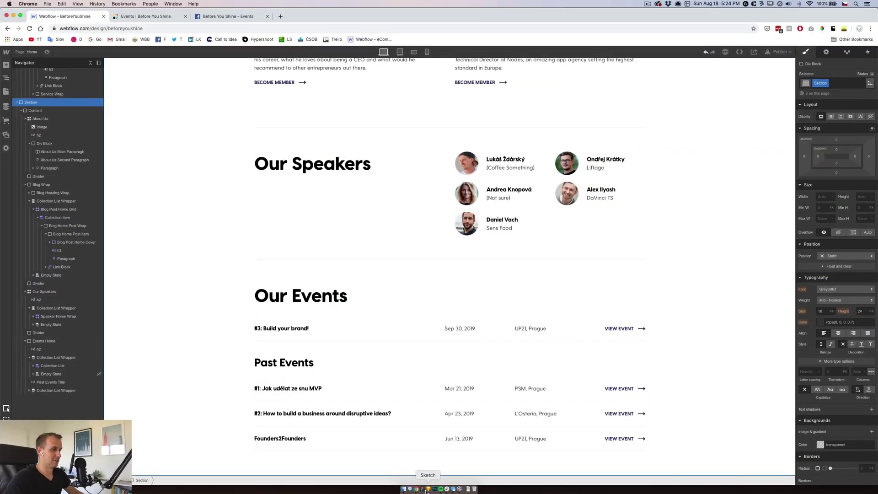
# Step: Switch to Sketch and examine the "Ready to join us yet?" CTA banner and the footer below the events
pyautogui.click(428, 489)
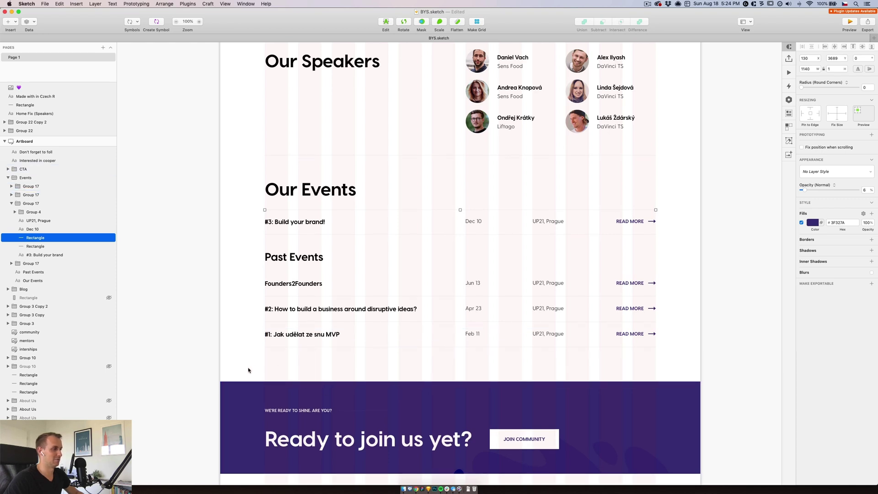
pyautogui.click(245, 352)
pyautogui.scroll(-5, 242, 350)
pyautogui.scroll(-3, 242, 351)
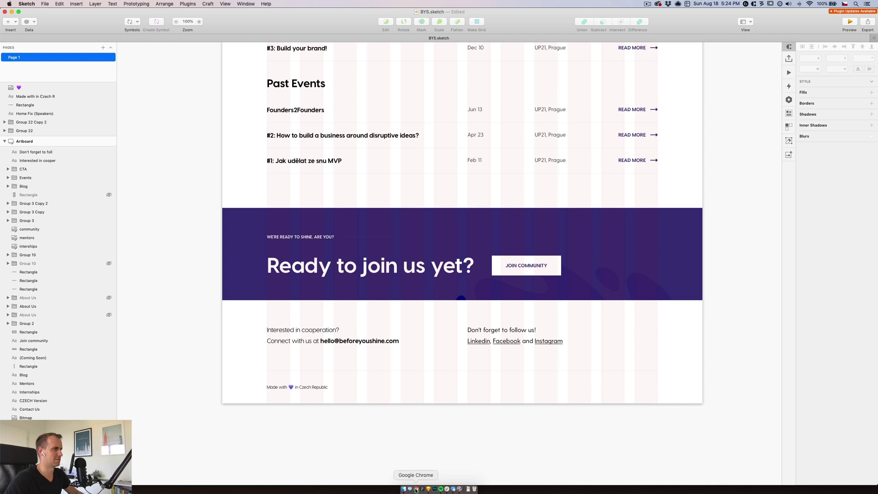
pyautogui.click(249, 214)
pyautogui.press('alt')
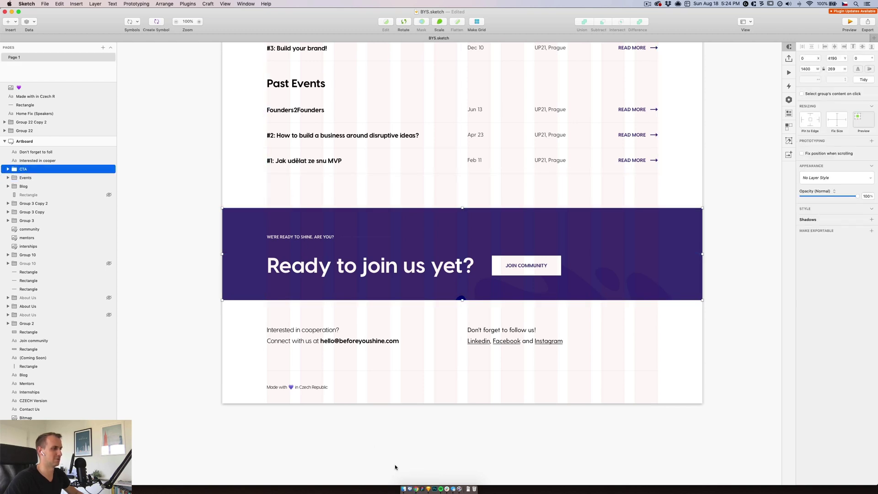
# Step: Switch back to Webflow in Chrome, collapse the element tree and expand only the last section's Content
pyautogui.click(416, 490)
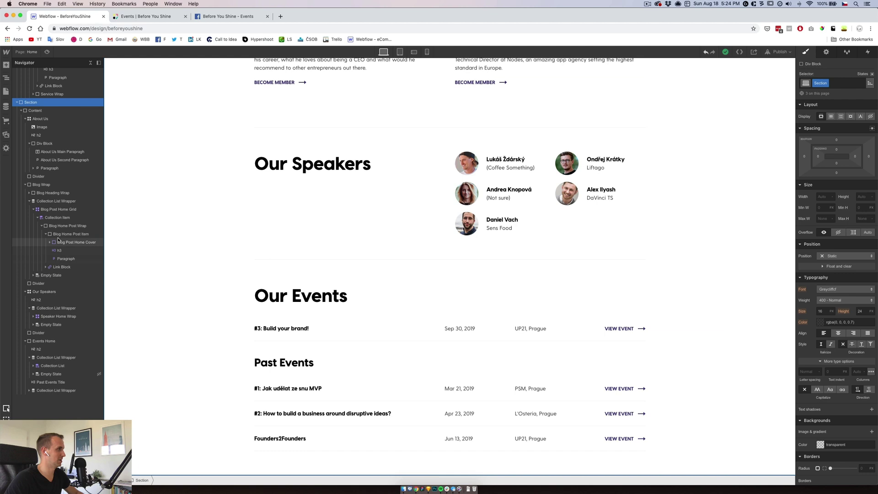
pyautogui.click(25, 185)
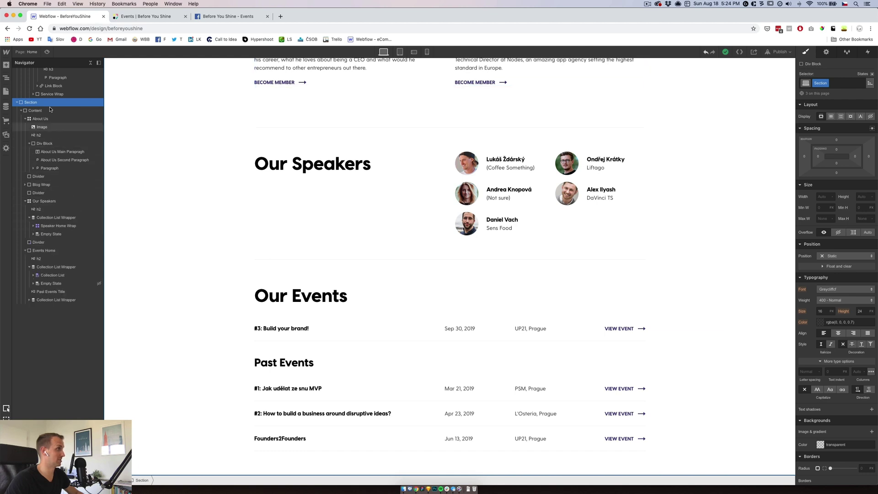
pyautogui.click(90, 64)
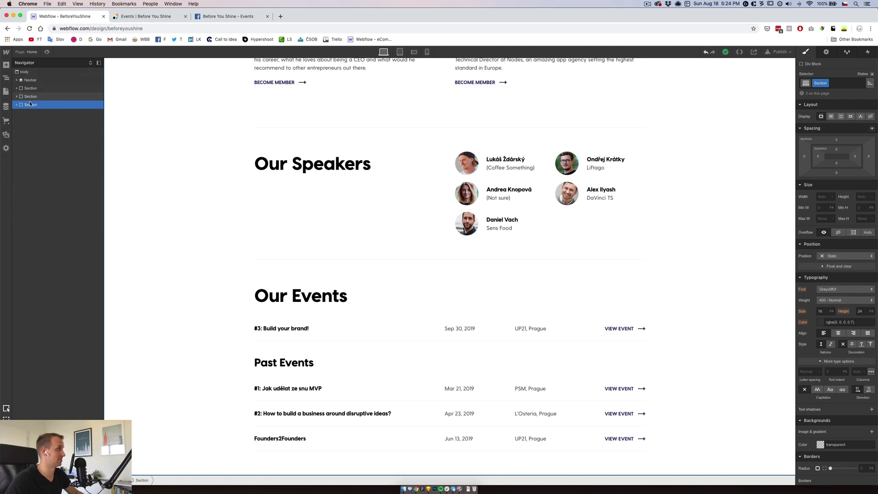
pyautogui.click(17, 104)
pyautogui.click(21, 113)
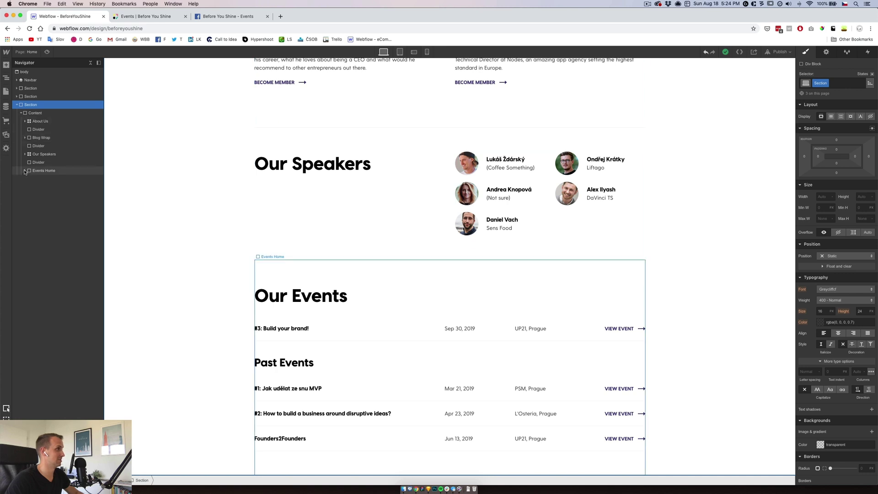
# Step: Set the bottom padding of the Events Home block to 100 px
pyautogui.click(41, 171)
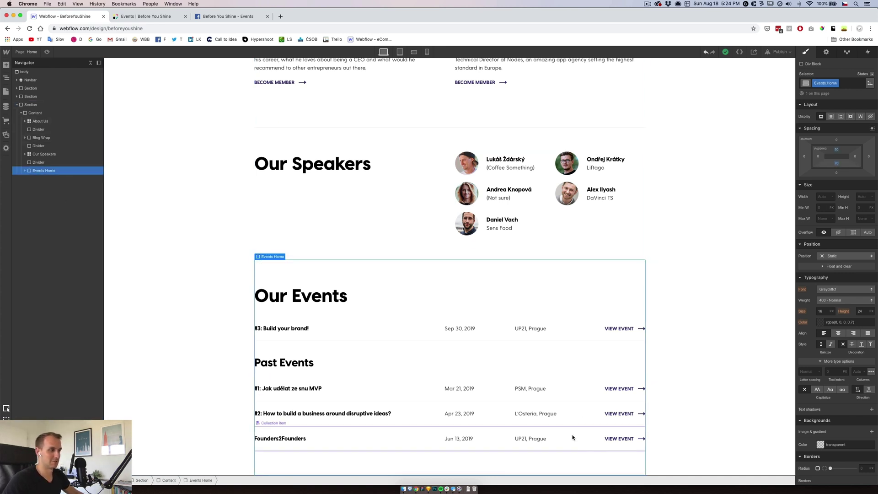
pyautogui.click(855, 165)
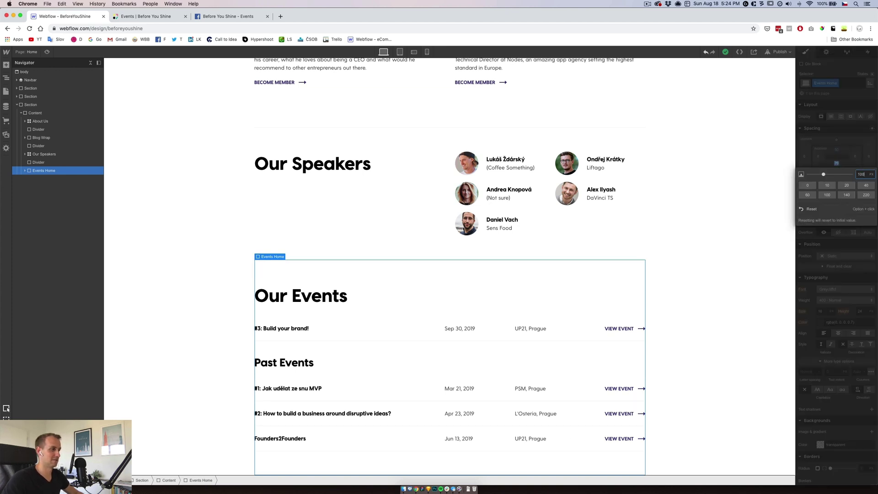
pyautogui.press('Return')
pyautogui.scroll(-1, 451, 266)
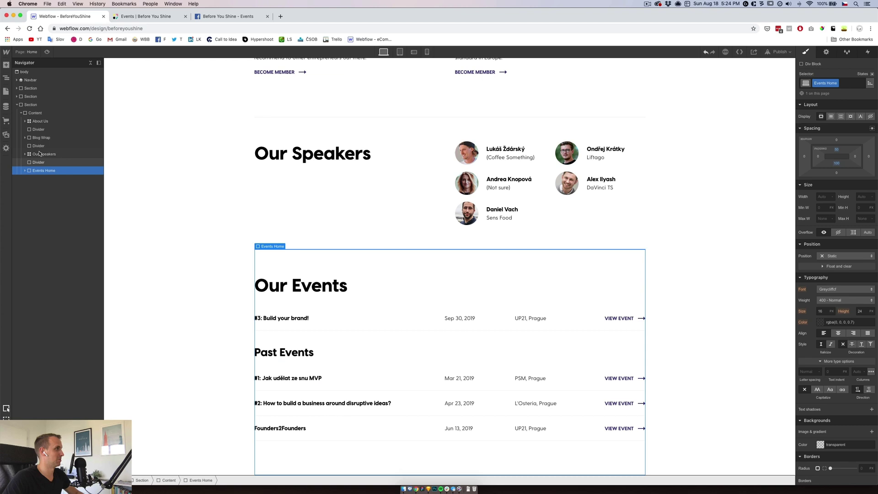
# Step: Duplicate the "All the fun we provide" section and move the copy to the end of the page body
pyautogui.click(17, 104)
pyautogui.click(23, 95)
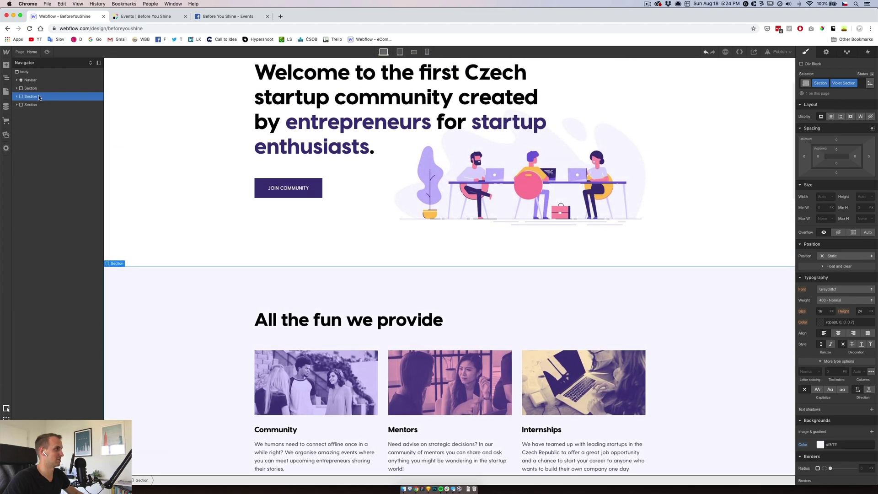
pyautogui.press('super+d')
pyautogui.click(30, 113)
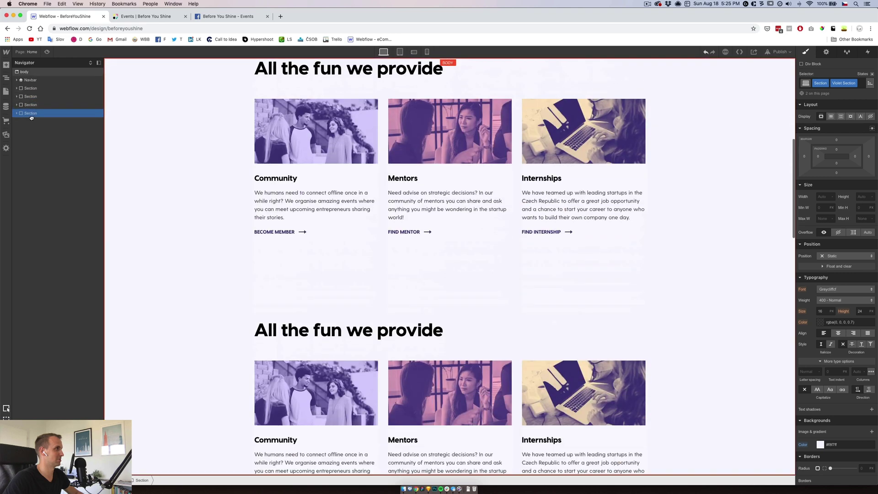
# Step: In the copied section, move the h2 out of Services Wrap into Content and delete Services Wrap
pyautogui.click(16, 113)
pyautogui.click(26, 122)
pyautogui.click(21, 122)
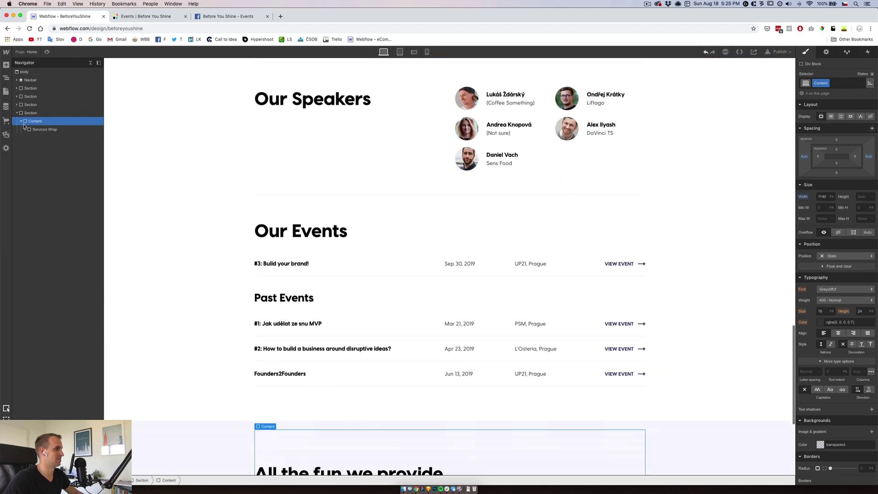
pyautogui.click(32, 130)
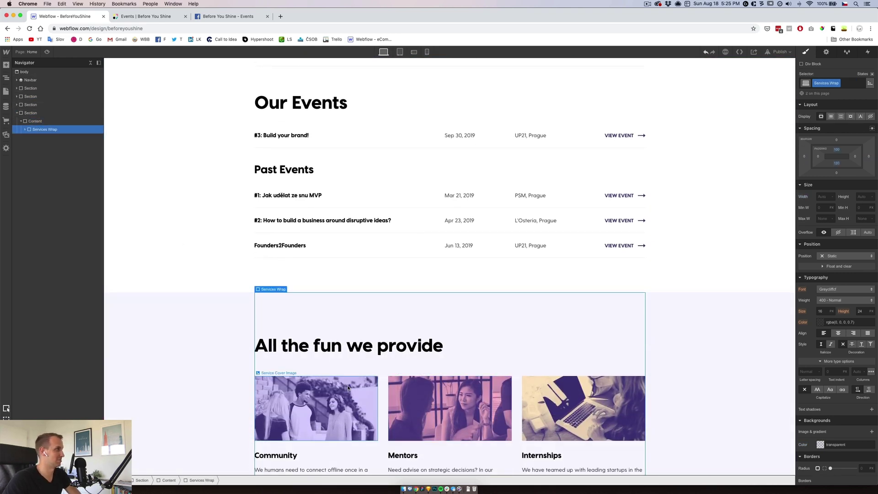
pyautogui.click(25, 129)
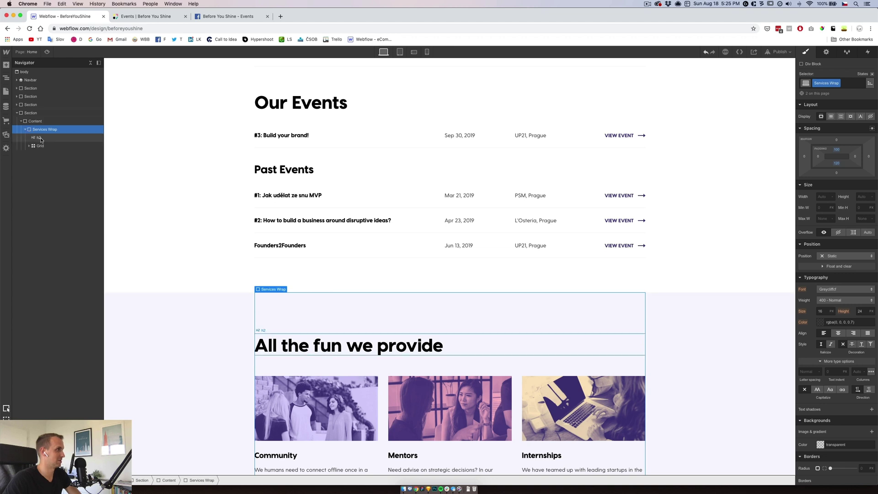
pyautogui.click(36, 136)
pyautogui.moveTo(43, 129); pyautogui.dragTo(42, 126)
pyautogui.click(45, 136)
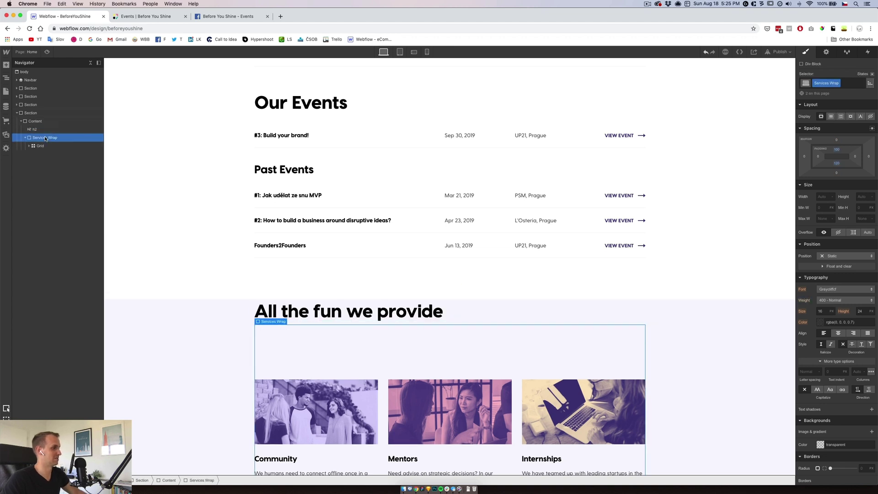
pyautogui.press('BackSpace')
# Step: Duplicate the copied section's Violet Section combo class as "CTA Violet Home Section"
pyautogui.click(35, 121)
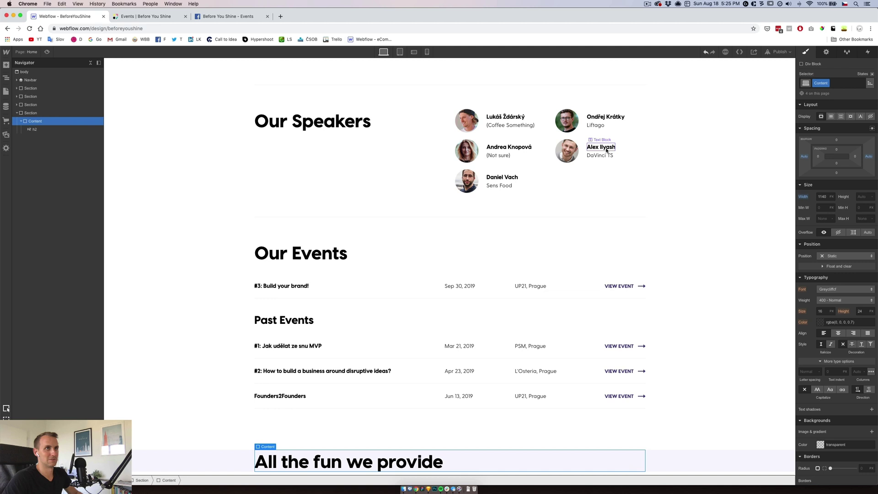
pyautogui.click(843, 84)
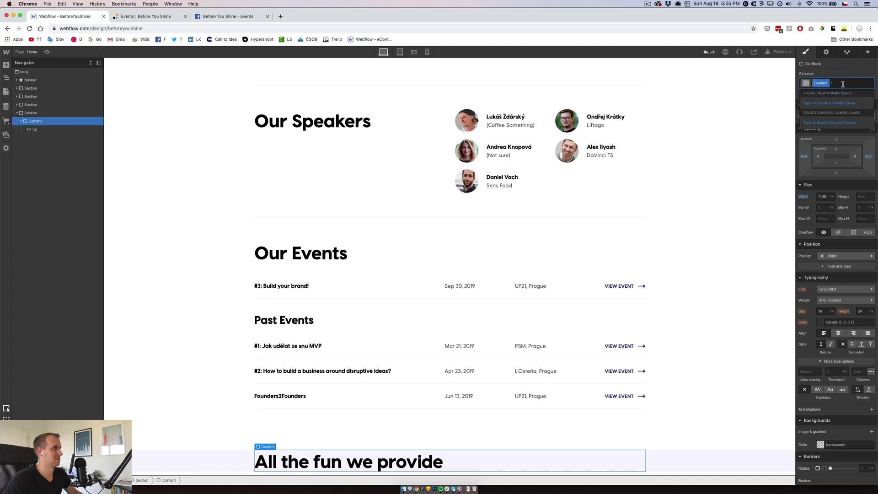
pyautogui.click(36, 113)
pyautogui.click(856, 85)
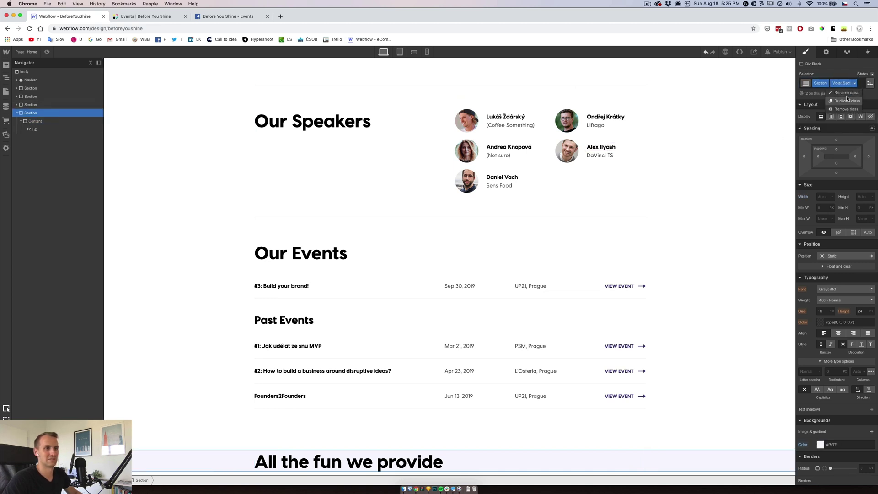
pyautogui.click(845, 101)
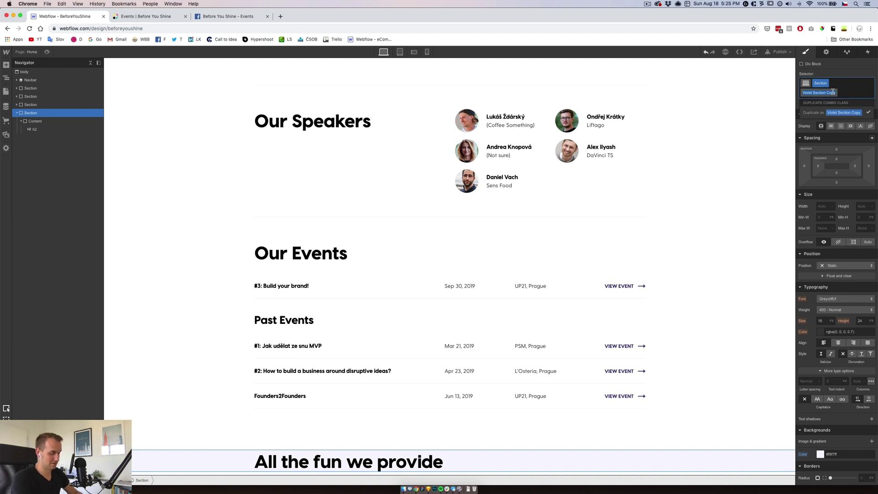
pyautogui.write('CTA Viole')
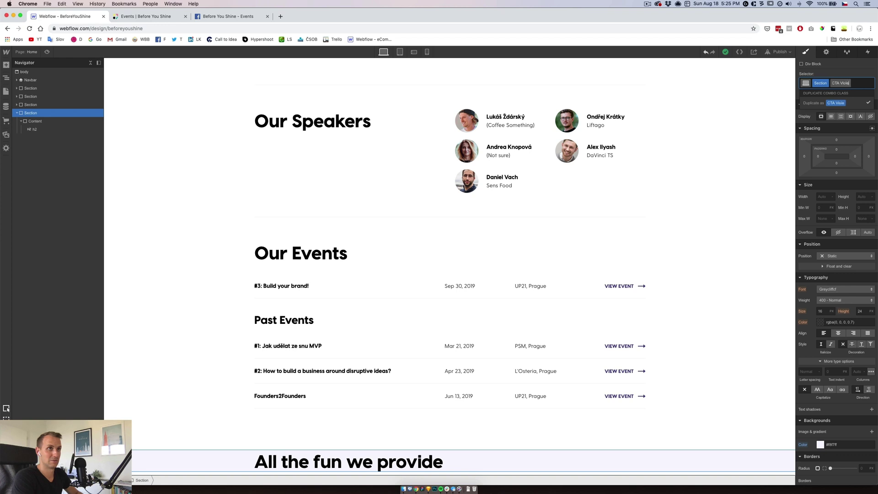
pyautogui.write('t Home Sectio')
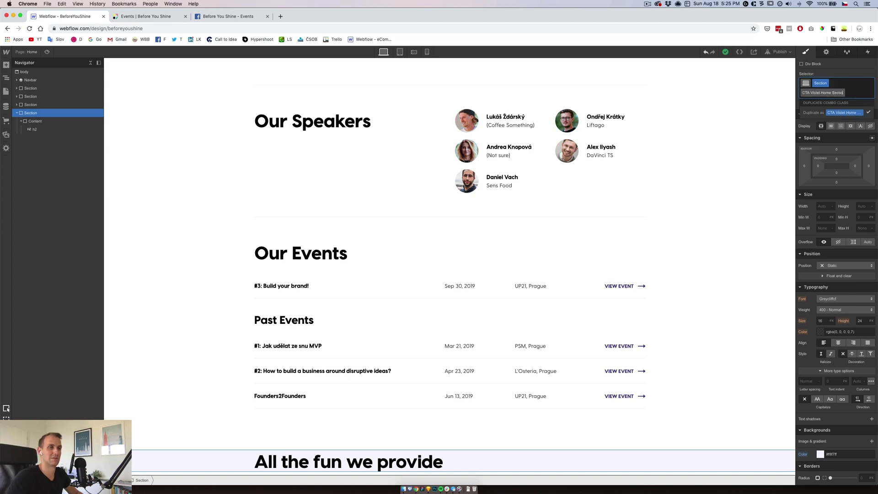
pyautogui.write('n')
pyautogui.press('Return')
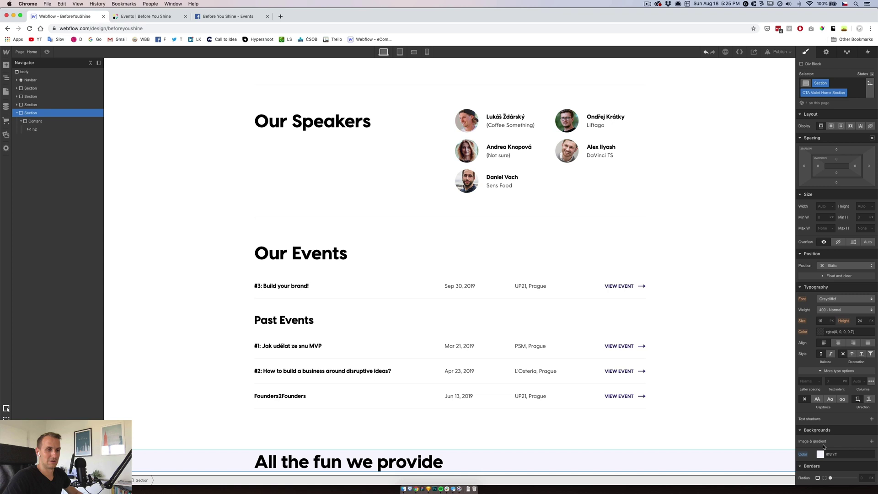
# Step: Set the CTA section's background color to the Main Violet swatch
pyautogui.click(826, 453)
pyautogui.click(843, 442)
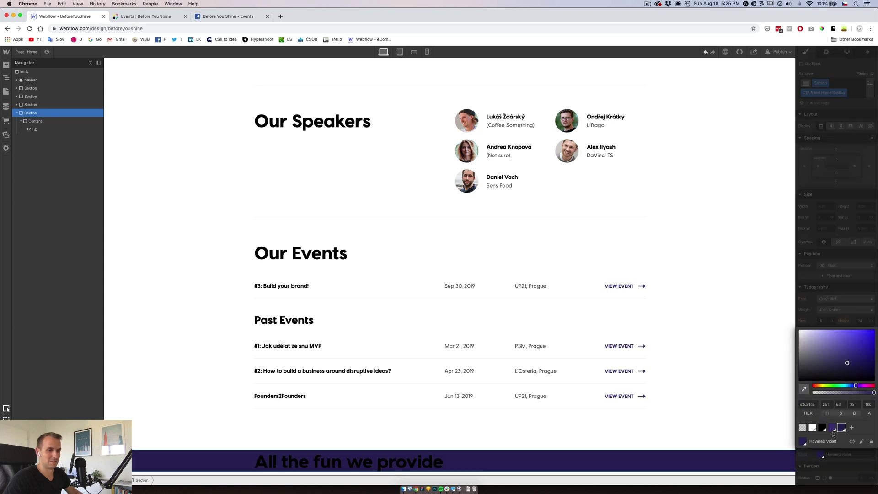
pyautogui.click(833, 428)
pyautogui.click(428, 427)
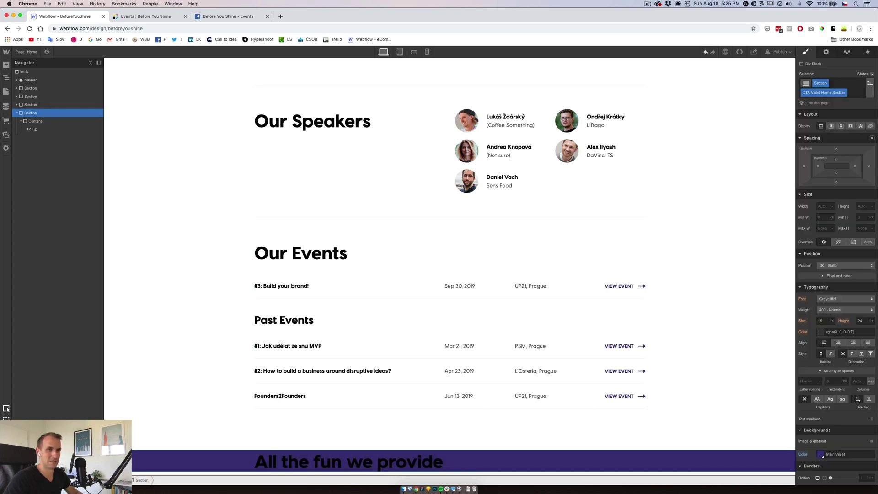
# Step: Check the text settings and spacing of the CTA banner's caption and headline in Sketch, then return to Chrome
pyautogui.press('super+a')
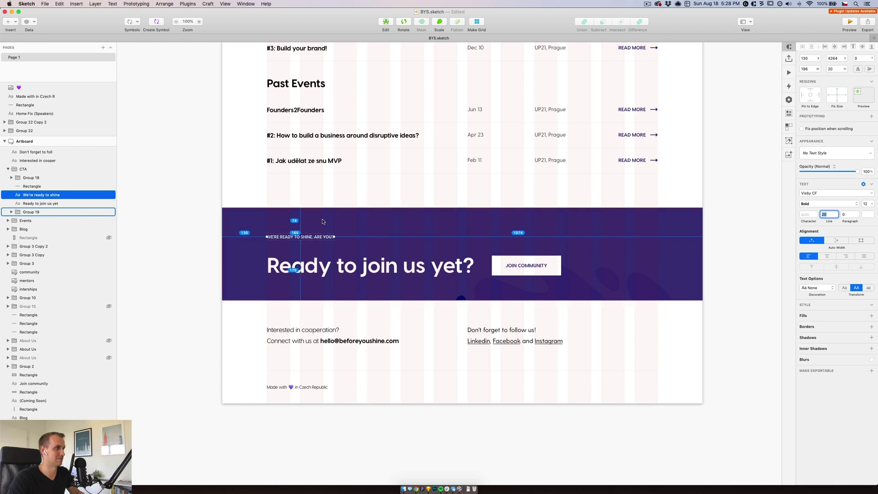
pyautogui.click(320, 270)
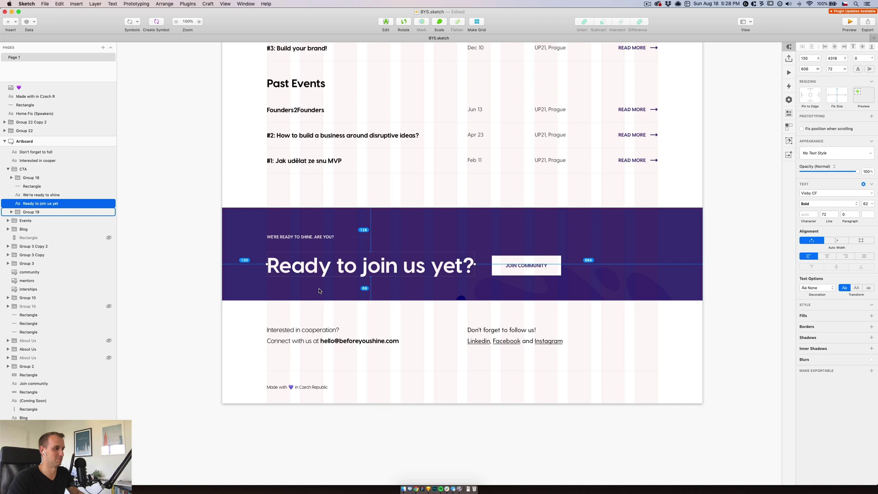
pyautogui.click(414, 489)
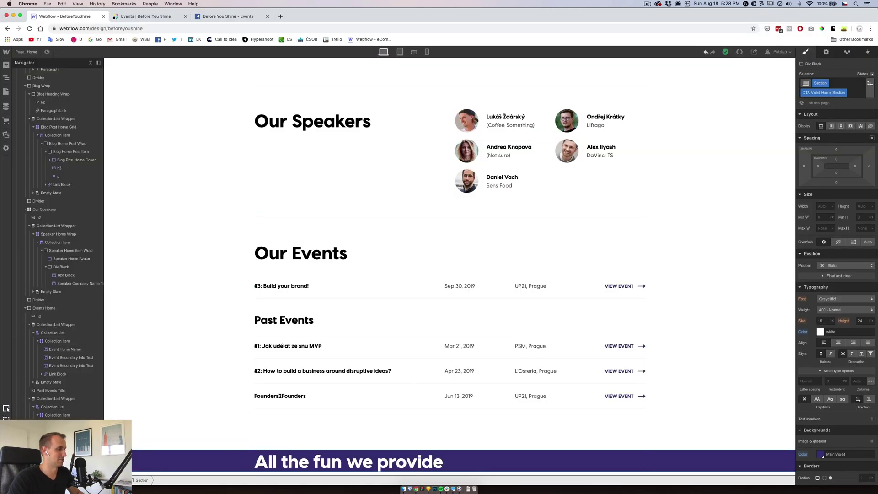
# Step: Add a Div Block inside the CTA section's Content and place the h2 heading in it
pyautogui.click(449, 461)
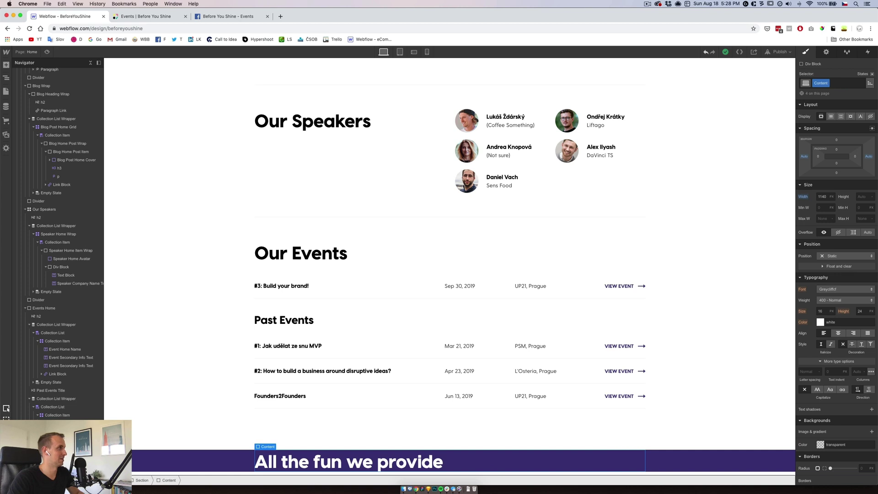
pyautogui.click(6, 65)
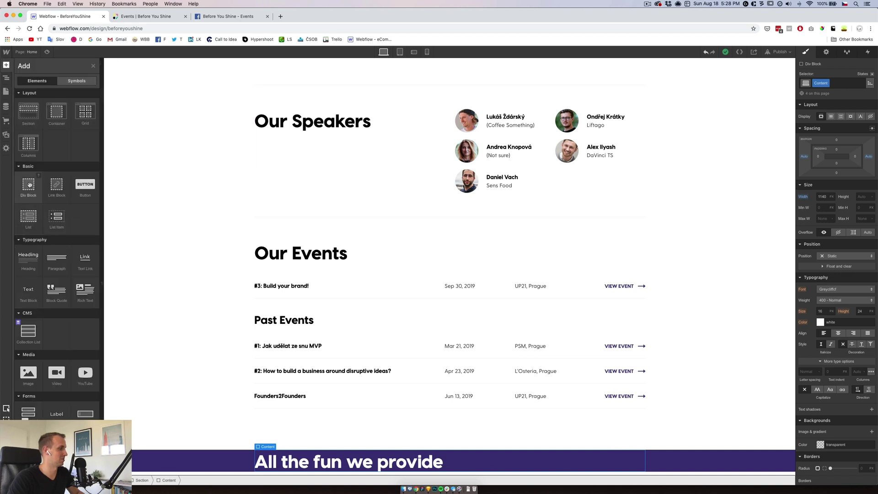
pyautogui.click(29, 185)
pyautogui.press('Delete')
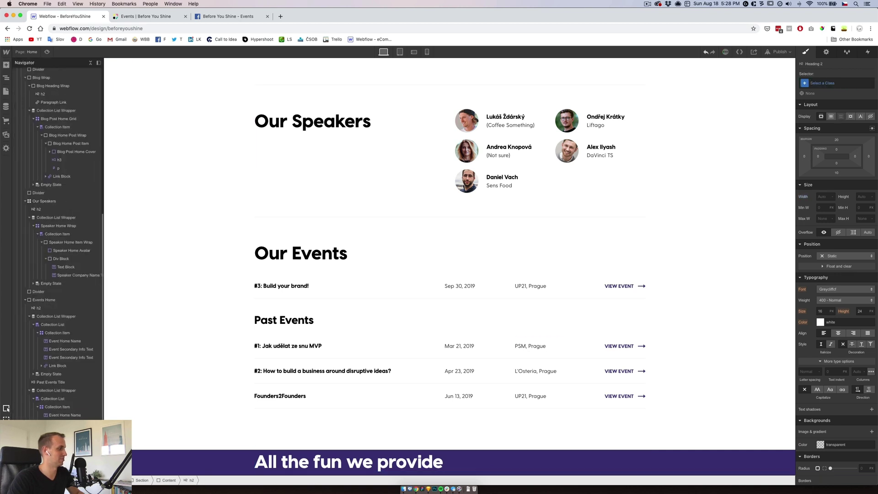
pyautogui.press('super+z')
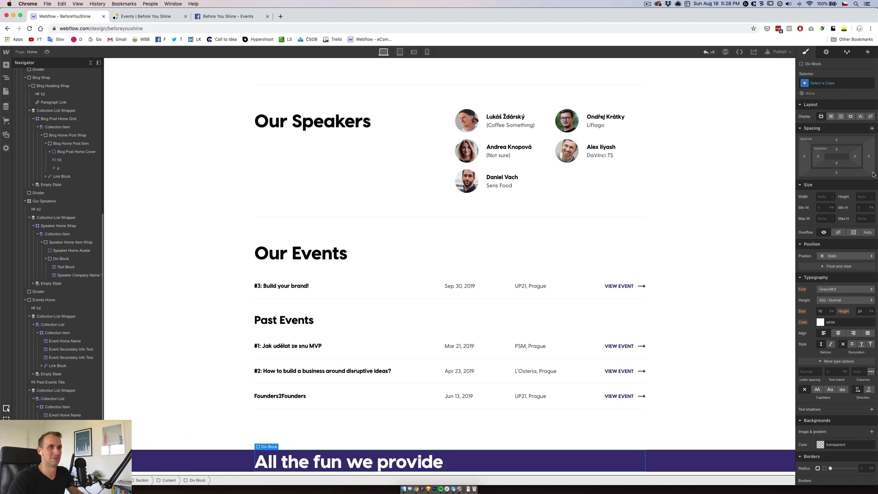
# Step: Set the top and bottom padding of the new div block around the CTA heading, and select the heading
pyautogui.click(837, 149)
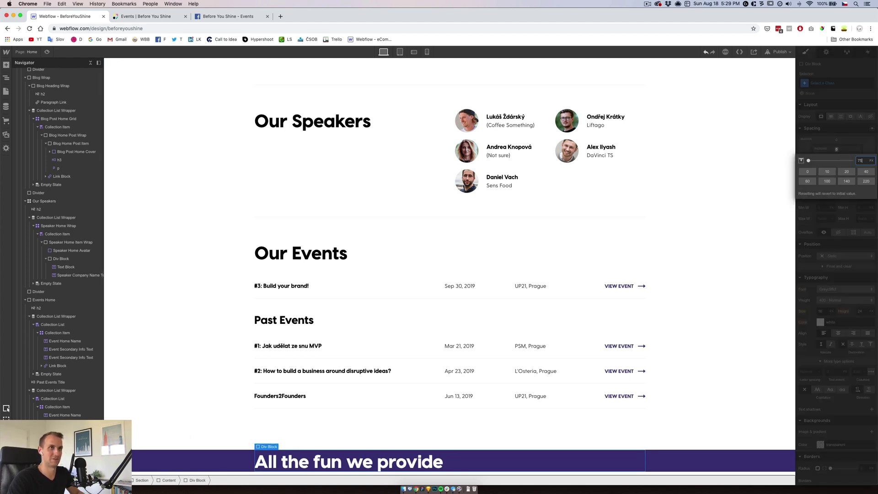
pyautogui.press('Return')
pyautogui.click(837, 164)
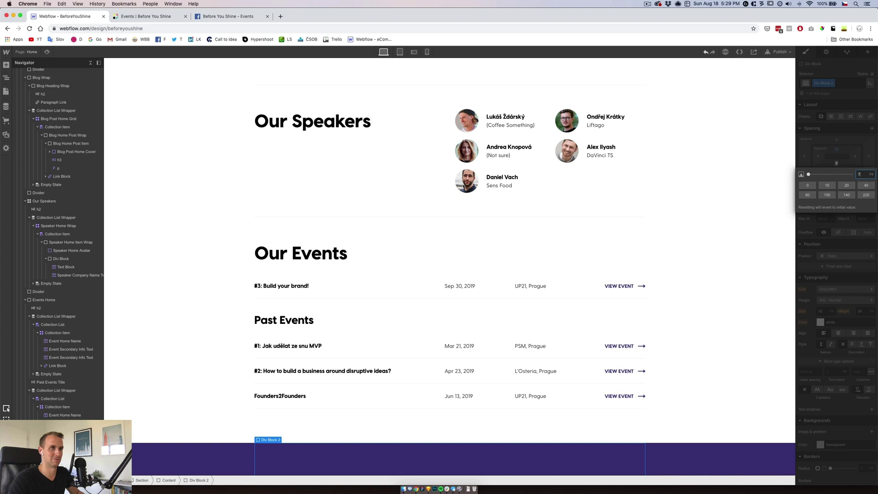
pyautogui.press('Return')
pyautogui.scroll(-2, 409, 351)
pyautogui.click(284, 441)
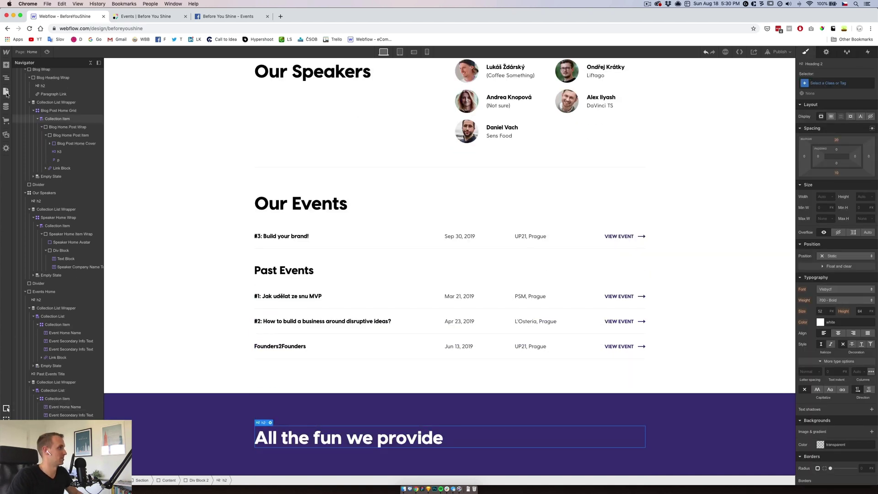
# Step: Place the violet wave shape image from the site's assets above the heading in the CTA section's Div Block 2
pyautogui.click(6, 91)
pyautogui.click(5, 136)
pyautogui.moveTo(27, 104); pyautogui.dragTo(334, 391)
# Step: Set the position of the CTA section's Div Block 2 to Relative
pyautogui.press('Up')
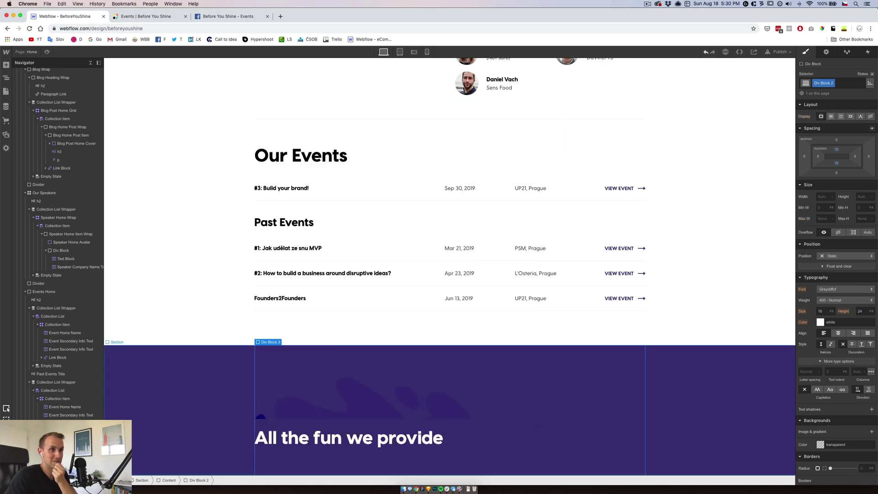
pyautogui.click(833, 256)
pyautogui.click(833, 265)
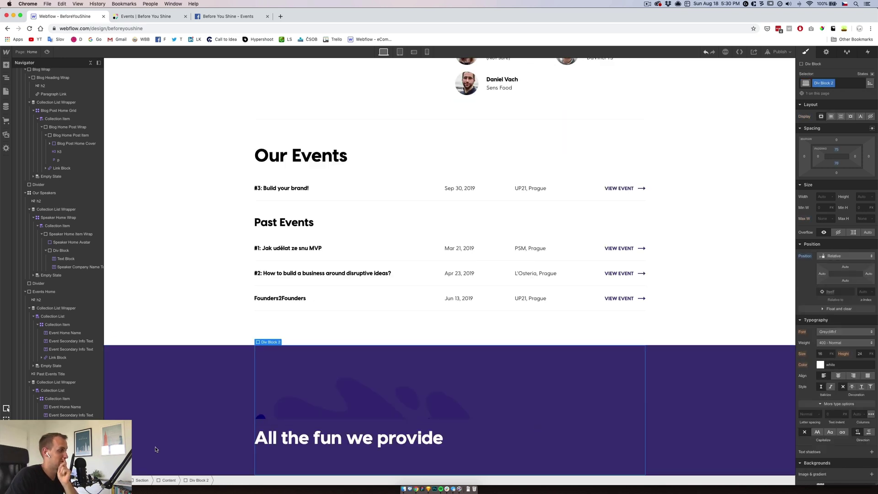
# Step: Set the wave image to Absolute position and anchor it to the bottom-right corner of Div Block 2
pyautogui.click(442, 394)
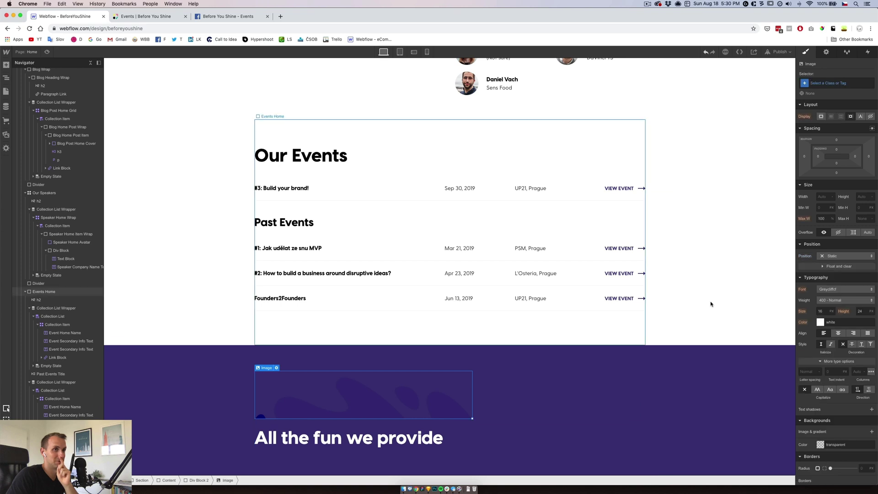
pyautogui.click(833, 257)
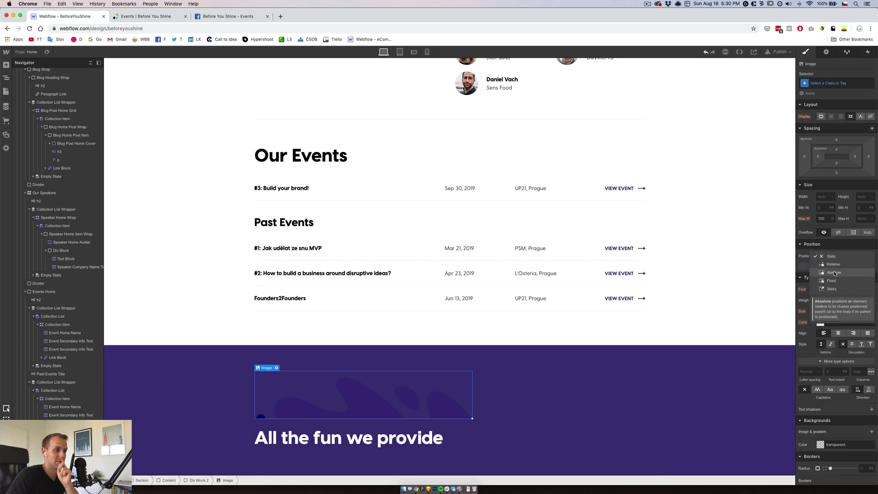
pyautogui.click(835, 274)
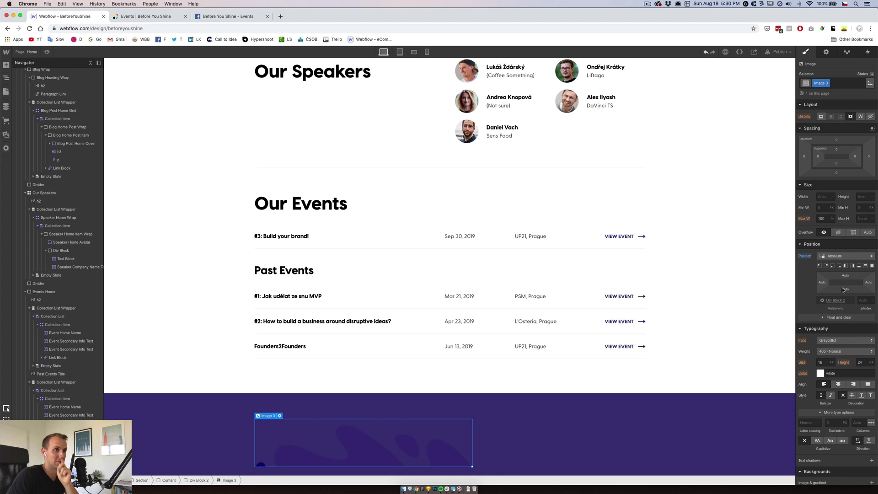
pyautogui.click(839, 266)
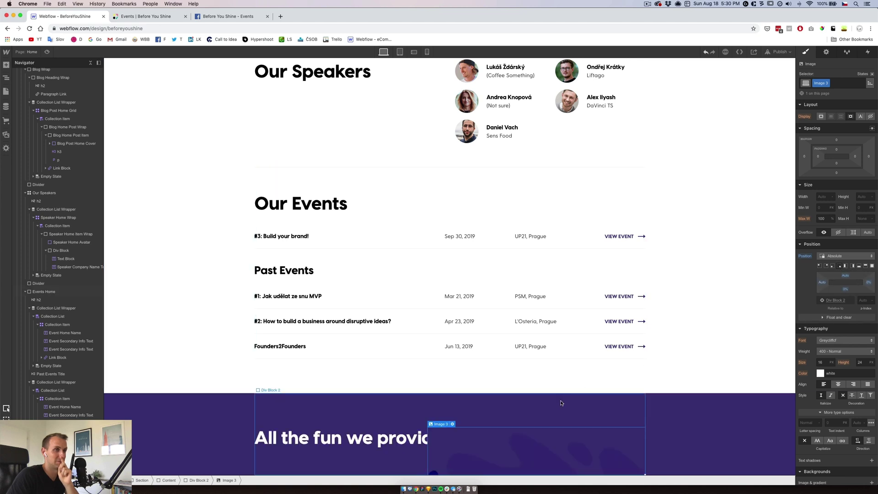
# Step: Add a Div Block inside Div Block 2 and nest the CTA heading in it
pyautogui.click(590, 404)
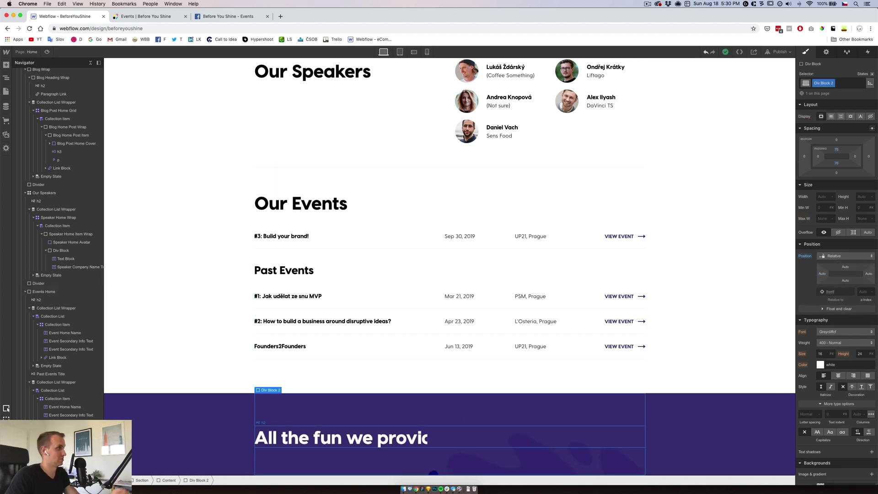
pyautogui.click(341, 437)
pyautogui.click(6, 64)
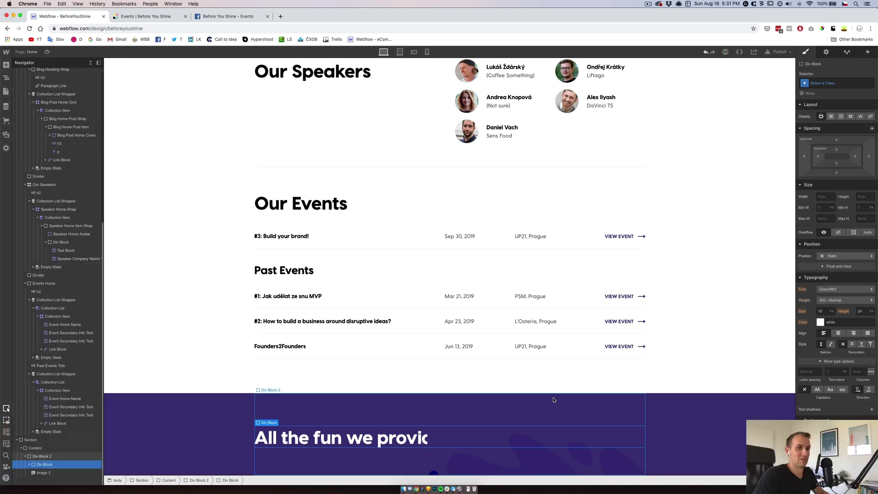
# Step: Set the heading's new div block to Relative position with a z-index of 1
pyautogui.click(844, 255)
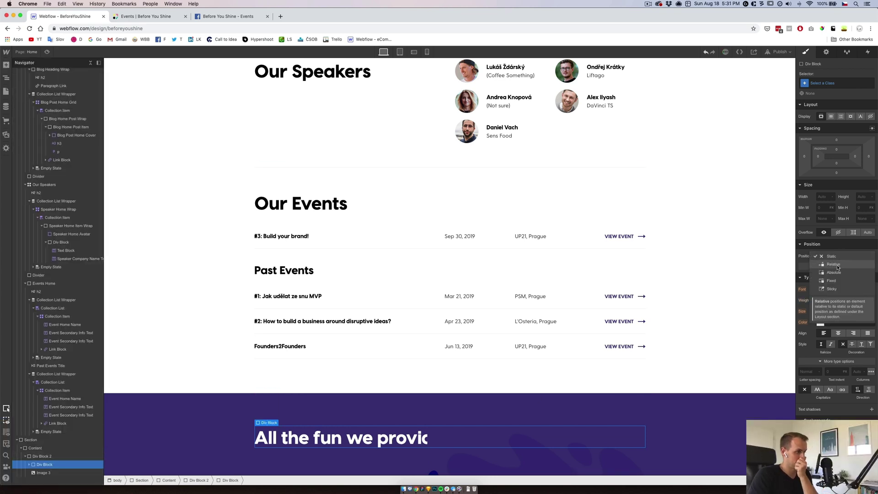
pyautogui.click(837, 281)
pyautogui.click(862, 292)
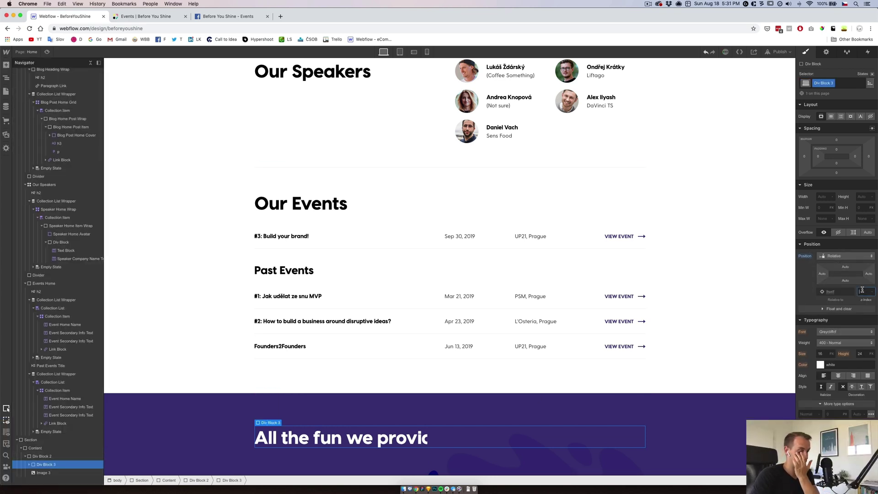
pyautogui.write('1')
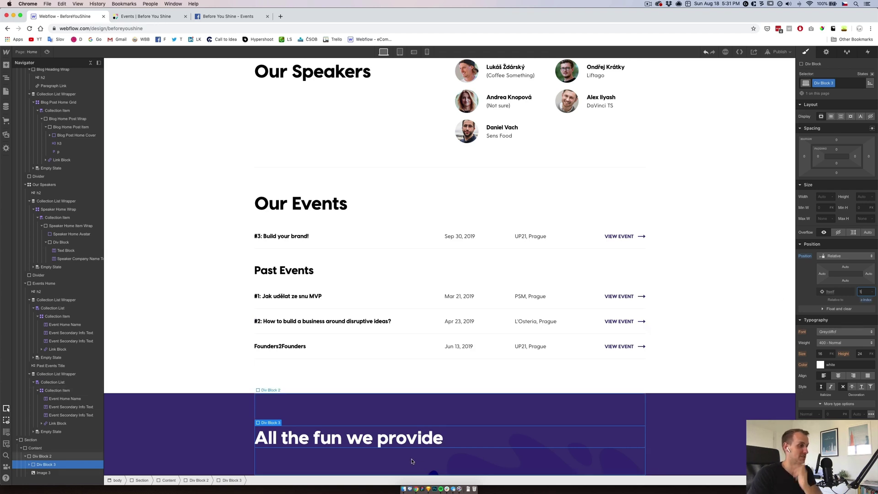
# Step: Copy the hero's Hello Wrap and place the copy inside the CTA's Div Block 3, above the h2 heading
pyautogui.scroll(10, 359, 337)
pyautogui.scroll(10, 359, 337)
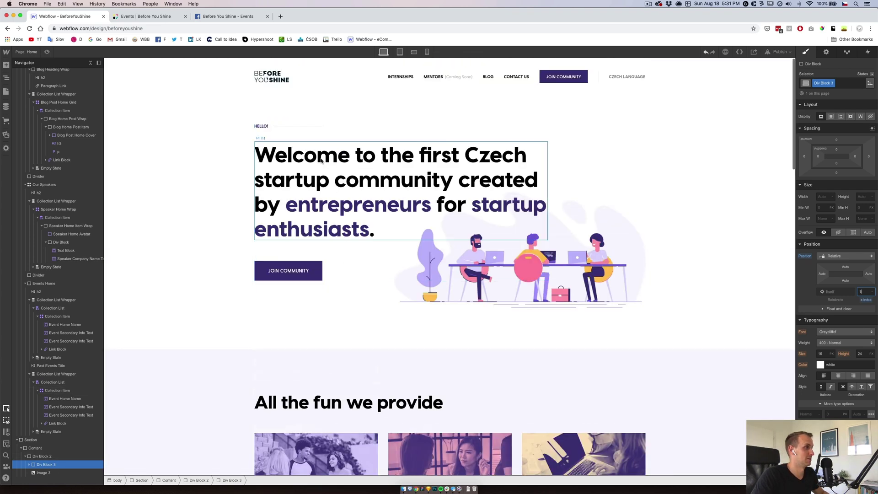
pyautogui.click(270, 128)
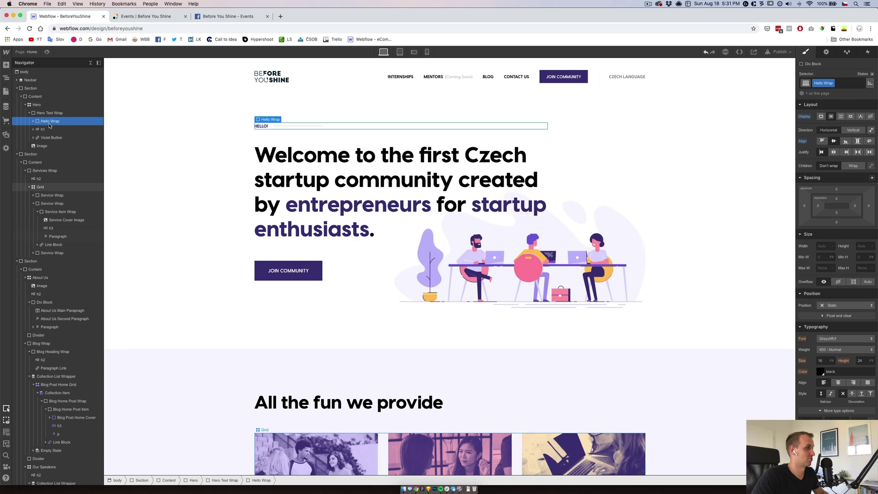
pyautogui.scroll(-10, 303, 328)
pyautogui.scroll(-10, 304, 328)
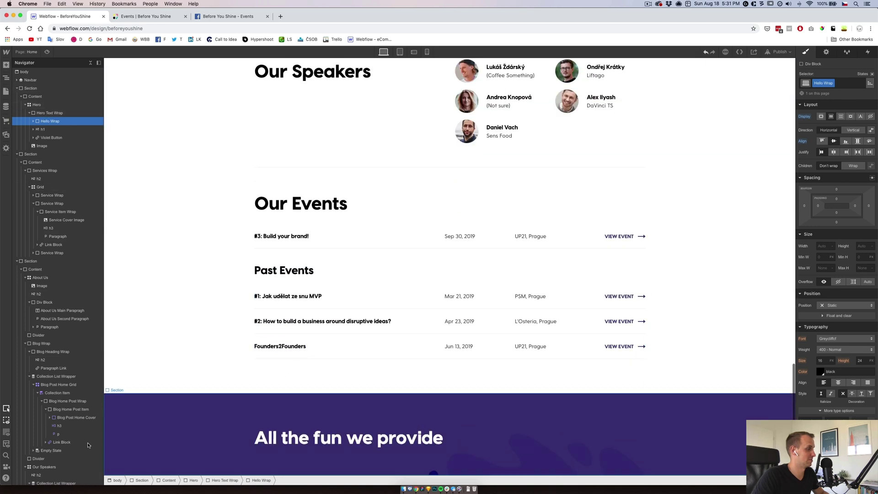
pyautogui.click(47, 468)
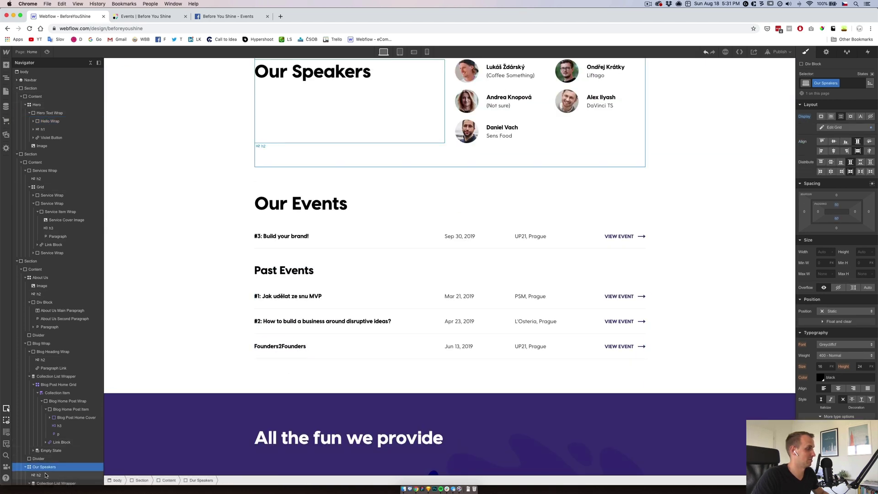
pyautogui.scroll(-10, 45, 475)
pyautogui.click(44, 473)
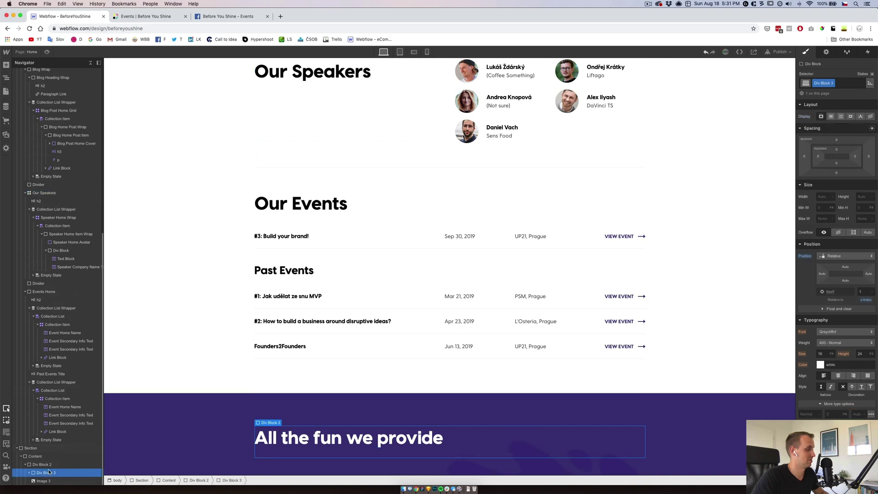
pyautogui.click(29, 472)
pyautogui.scroll(-2, 39, 479)
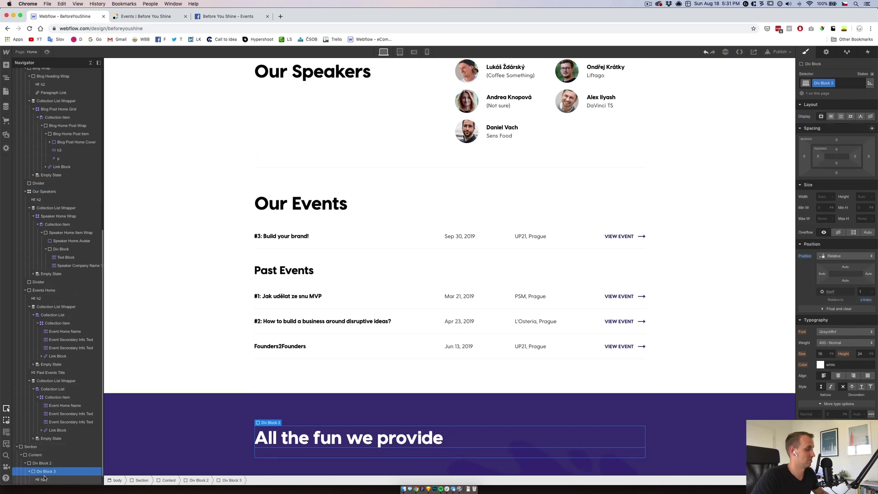
pyautogui.moveTo(49, 474); pyautogui.dragTo(49, 461)
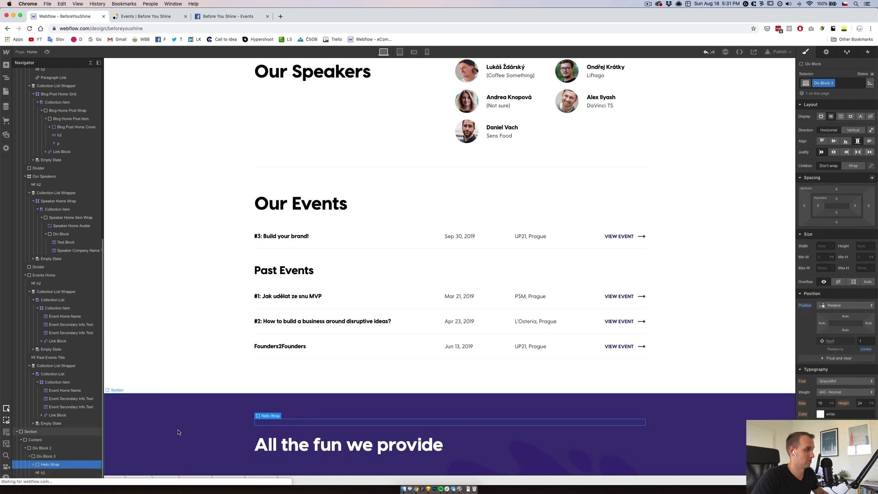
# Step: Change the text of the copied hello label in the CTA section to "WE'RE READY TO SHINE. ARE YOU?"
pyautogui.click(270, 423)
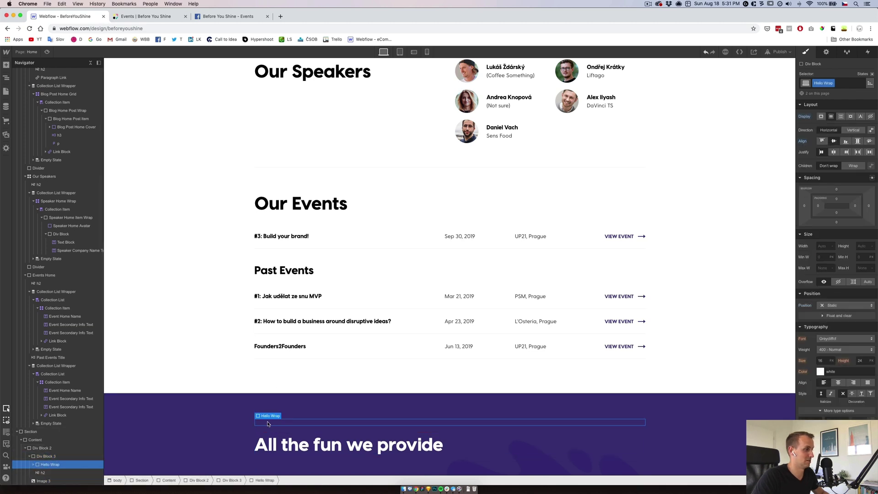
pyautogui.click(261, 424)
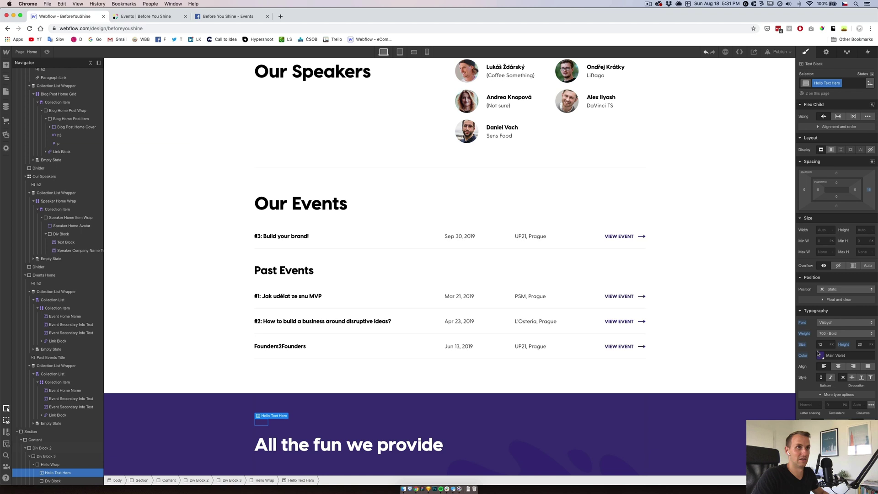
pyautogui.click(839, 84)
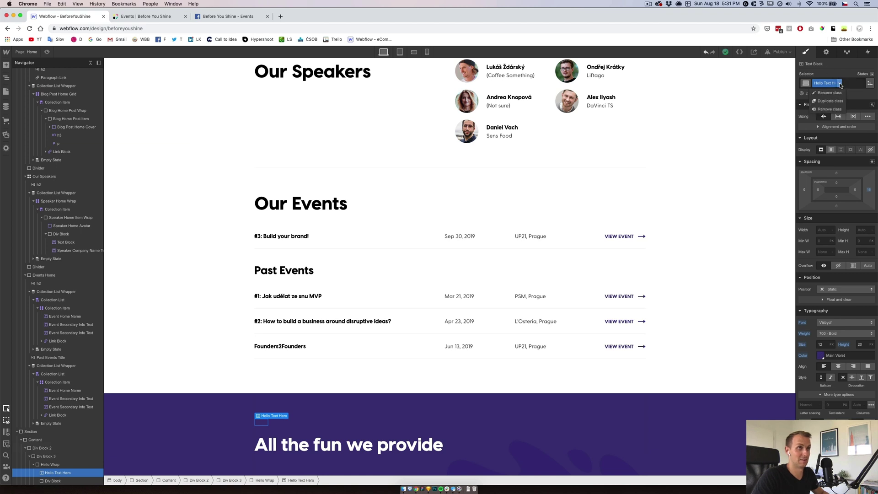
pyautogui.click(859, 82)
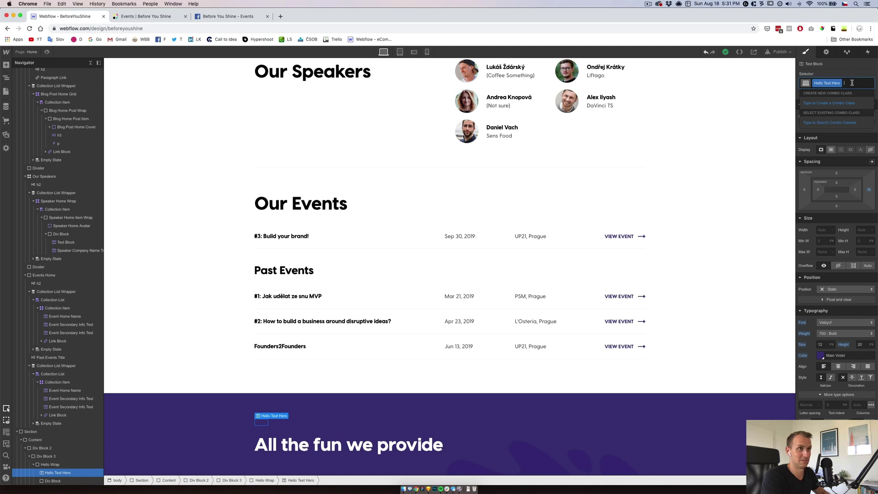
pyautogui.press('super+z')
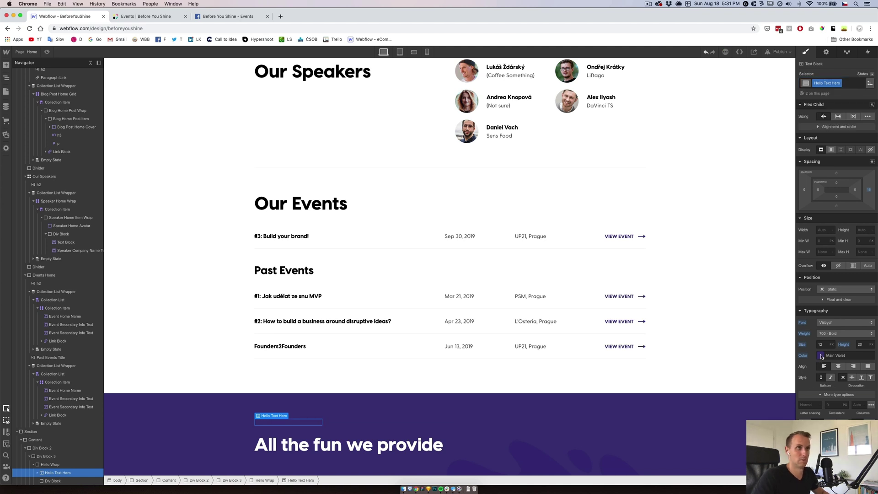
# Step: Duplicate the label's Hello Text Hero class as "CTA Label Text"
pyautogui.click(840, 83)
pyautogui.click(832, 101)
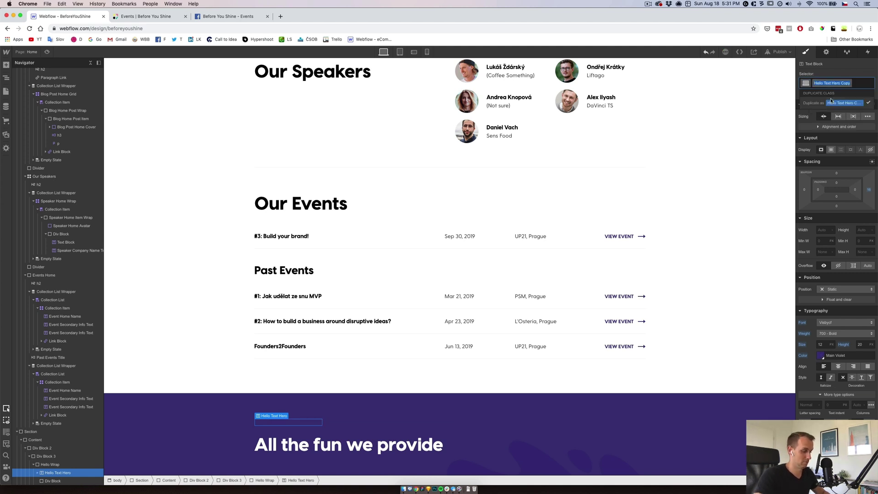
pyautogui.write('CTA Label Text')
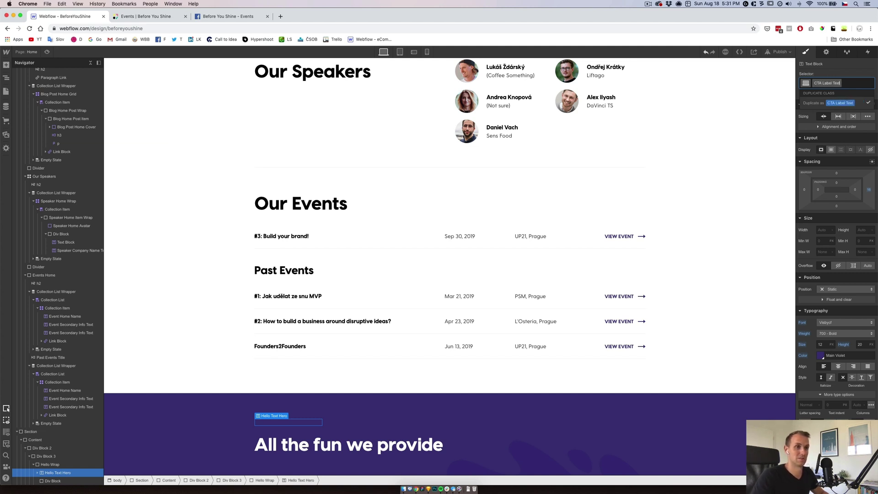
pyautogui.press('Return')
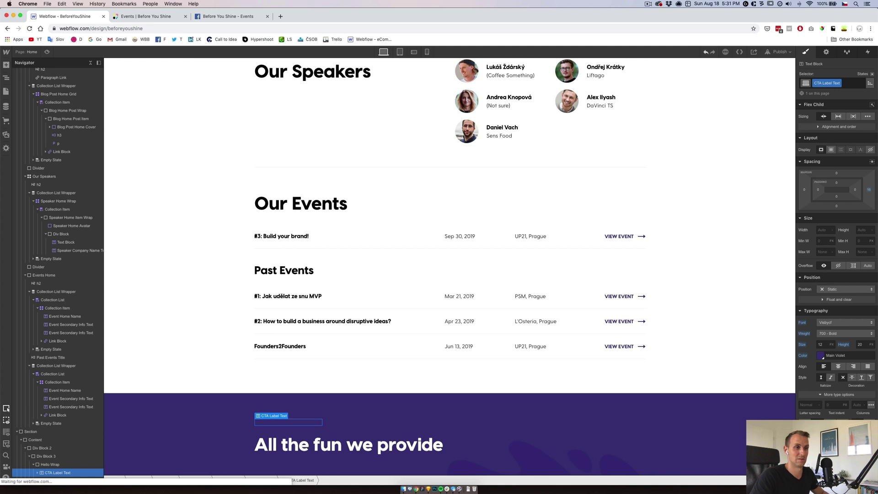
# Step: Set the text color of the CTA Label Text to white
pyautogui.click(822, 356)
pyautogui.click(817, 460)
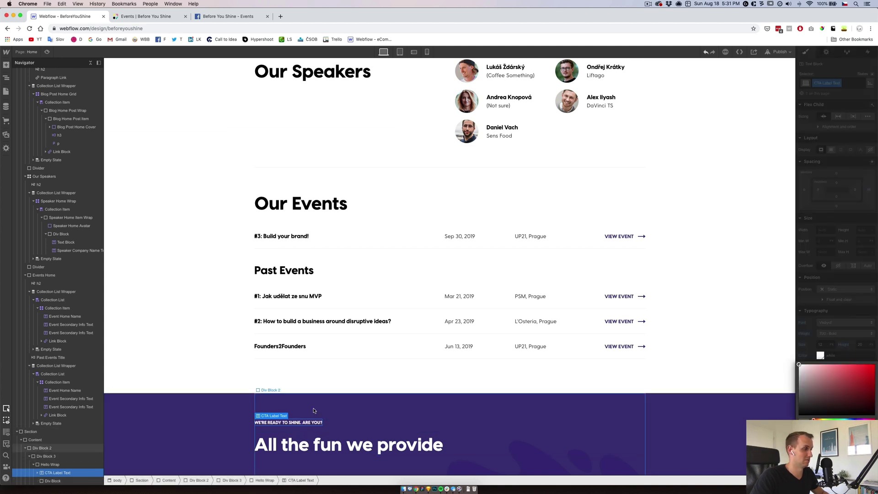
pyautogui.click(329, 418)
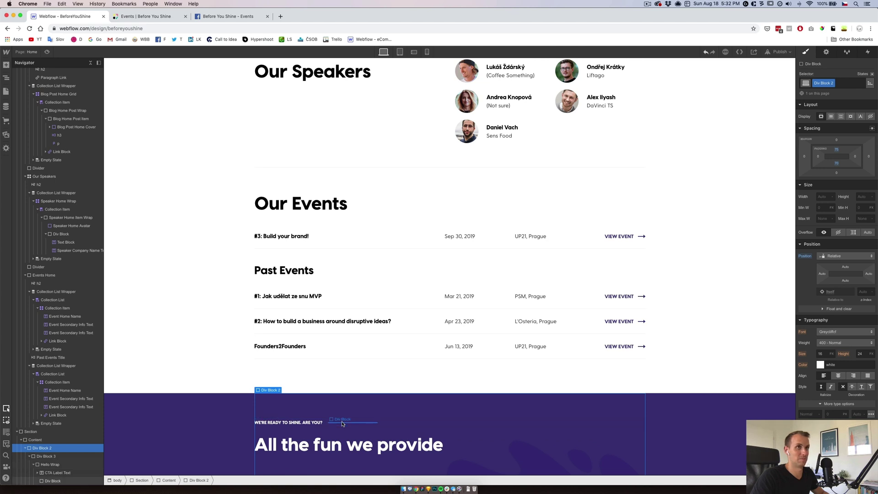
# Step: Rename the class of the thin line beside the CTA label to "Hero Divider Deco"
pyautogui.click(343, 422)
pyautogui.click(829, 83)
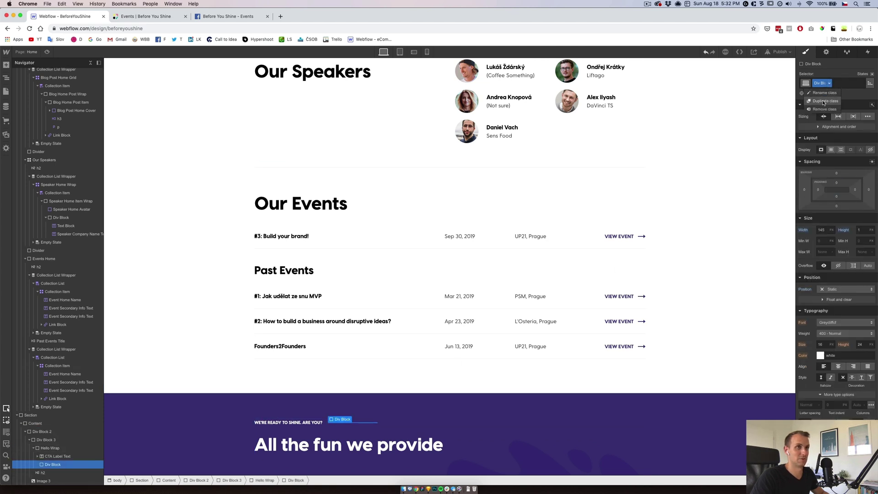
pyautogui.click(826, 93)
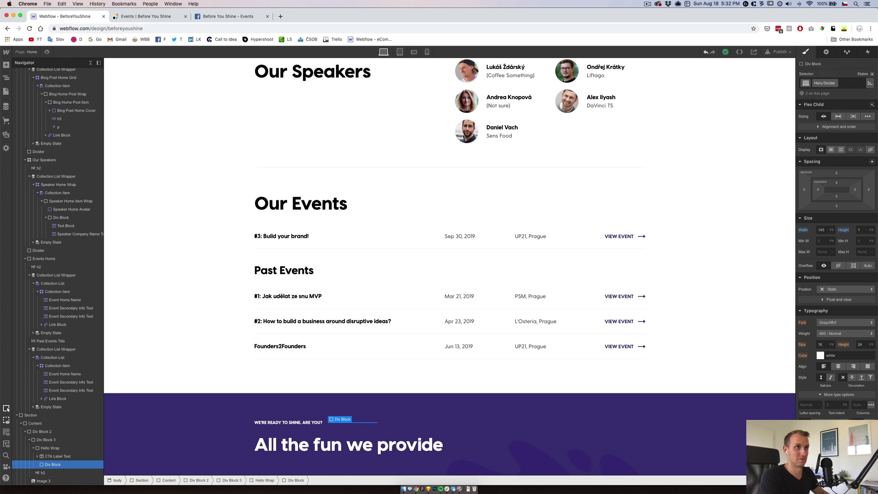
pyautogui.write('Hero Divider Deco')
pyautogui.press('Return')
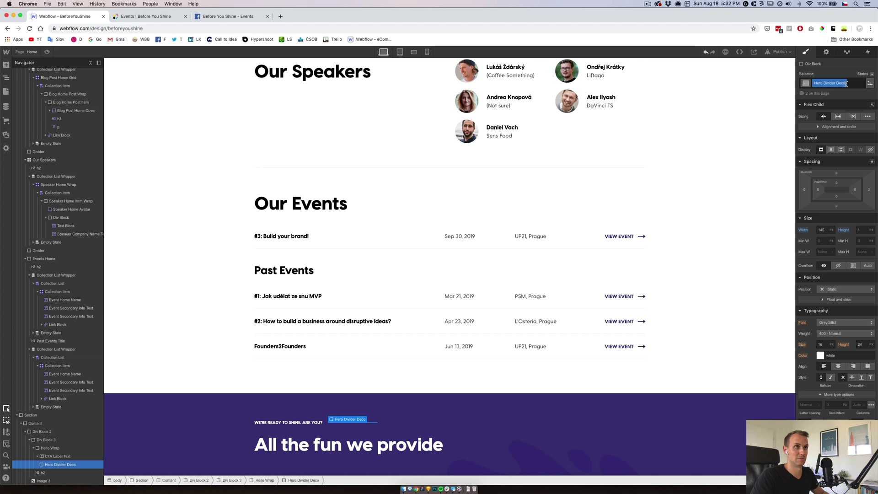
pyautogui.click(682, 208)
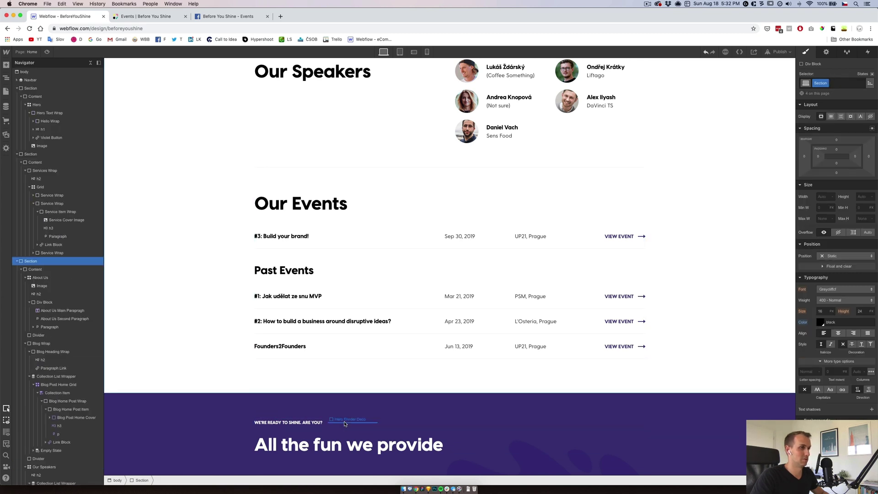
# Step: Add a combo class named "CTA Divider Deco" to the thin divider line beside the CTA label
pyautogui.click(345, 423)
pyautogui.click(844, 83)
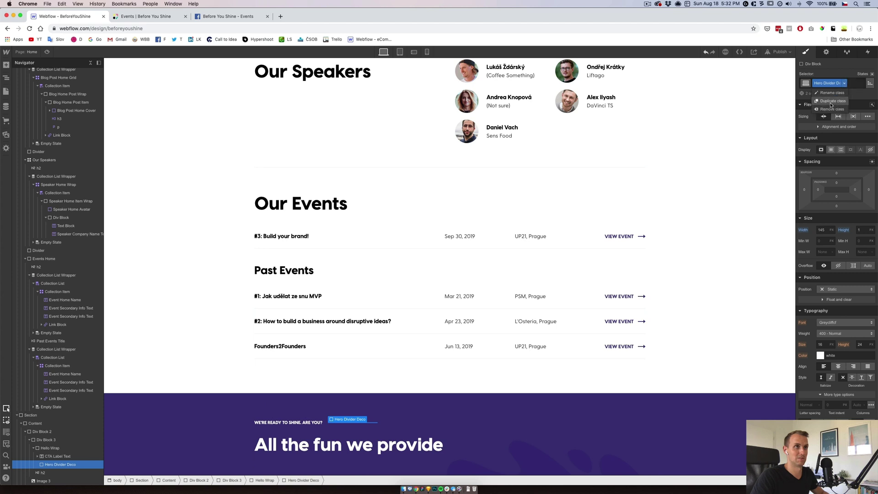
pyautogui.click(851, 83)
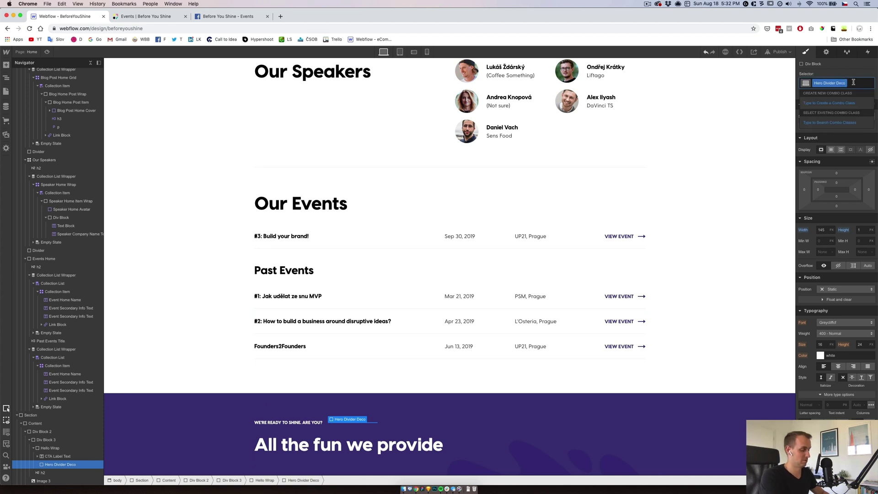
pyautogui.write('CTA')
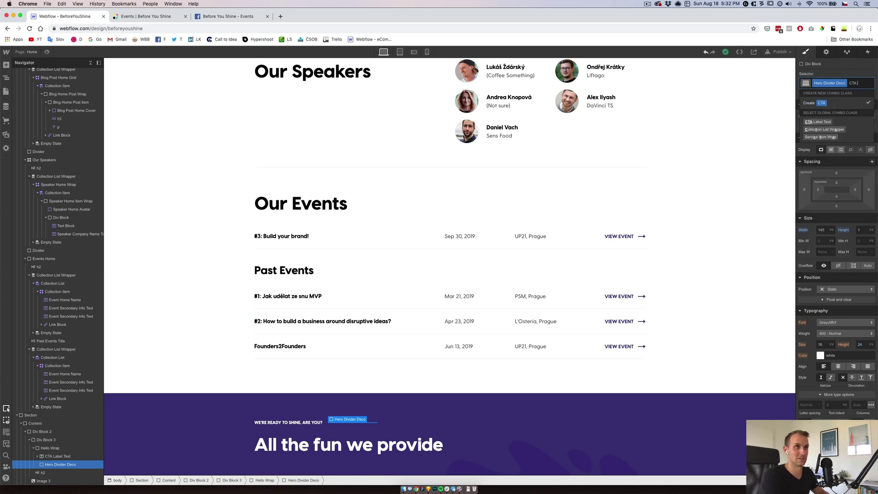
pyautogui.write(' Divid')
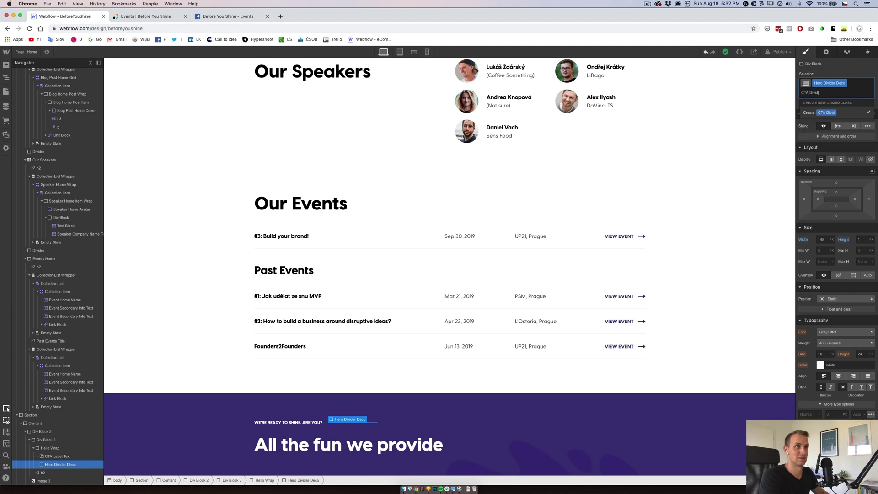
pyautogui.write('er Deco')
pyautogui.press('Return')
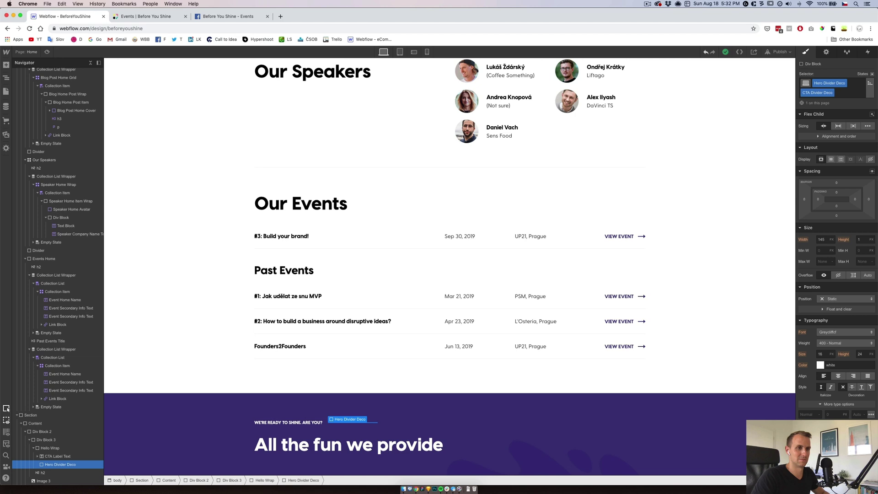
# Step: Set the background color of the CTA divider line to white
pyautogui.scroll(-5, 833, 400)
pyautogui.click(821, 351)
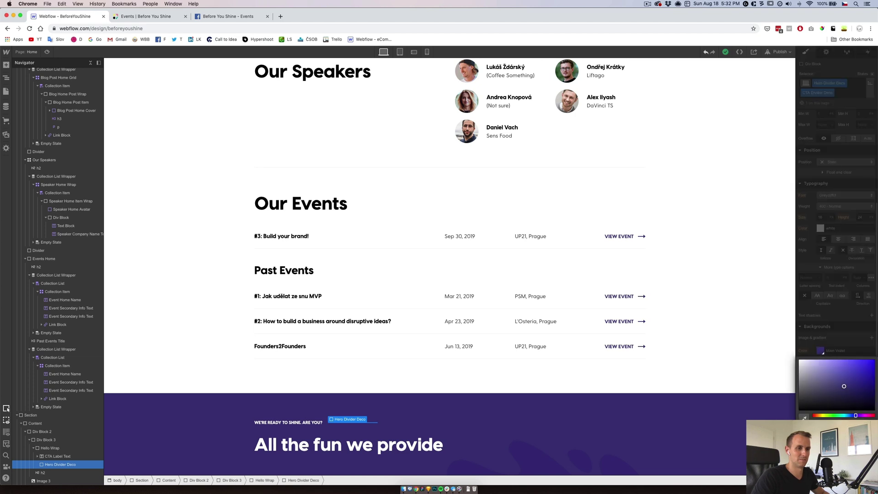
pyautogui.click(813, 457)
pyautogui.click(845, 343)
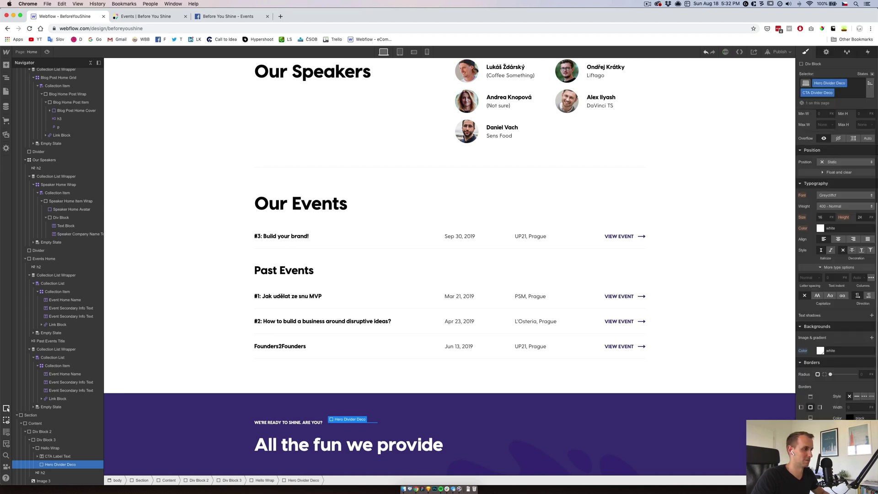
pyautogui.click(490, 421)
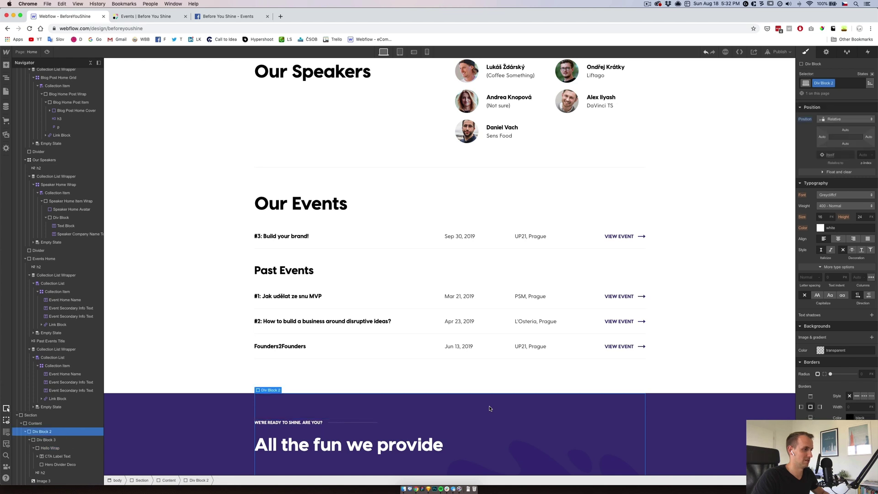
# Step: Copy the heading text from the CTA in Sketch and replace the Webflow CTA heading with "Ready to join us yet?"
pyautogui.scroll(-1, 488, 408)
pyautogui.click(429, 489)
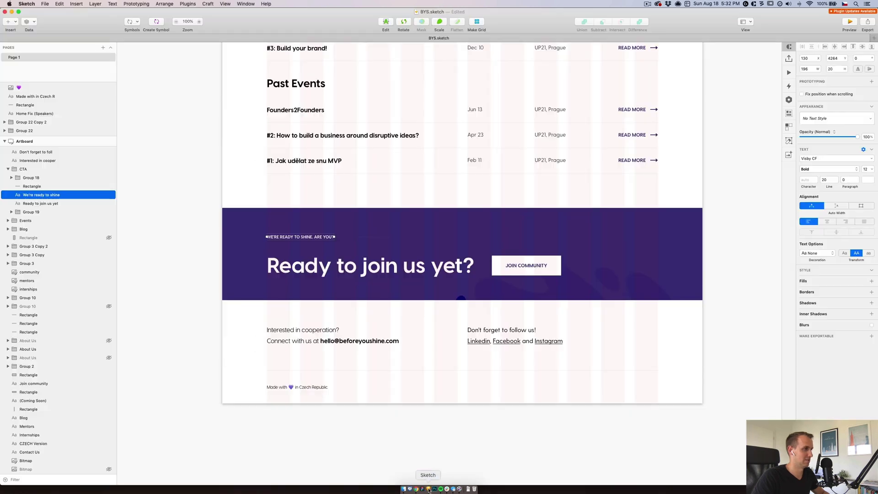
pyautogui.click(382, 276)
pyautogui.doubleClick(382, 276)
pyautogui.press('super+c')
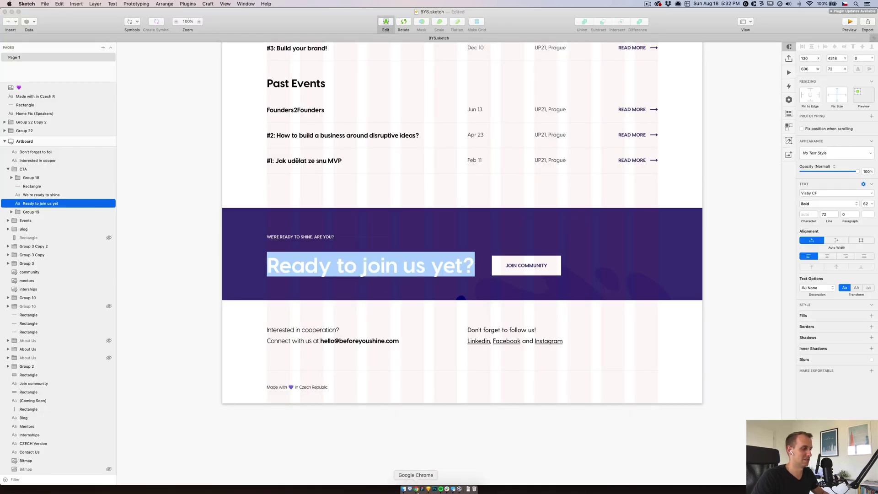
pyautogui.click(416, 488)
pyautogui.click(365, 437)
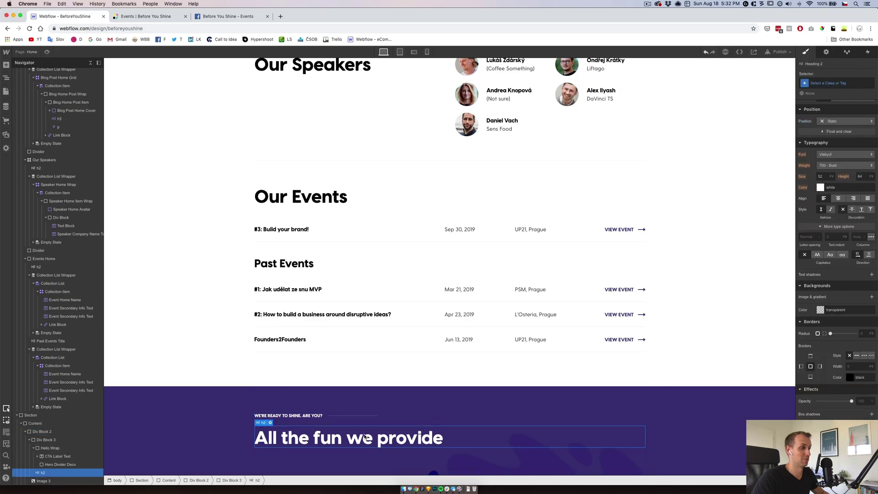
pyautogui.doubleClick(365, 438)
pyautogui.press('super+a')
pyautogui.press('super+v')
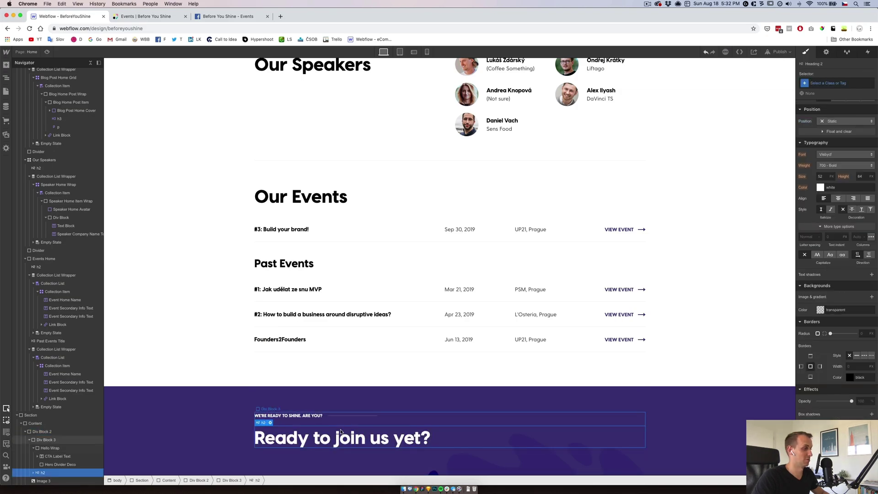
# Step: Remove the bold formatting from the pasted "Ready to join us yet?" heading text
pyautogui.doubleClick(287, 438)
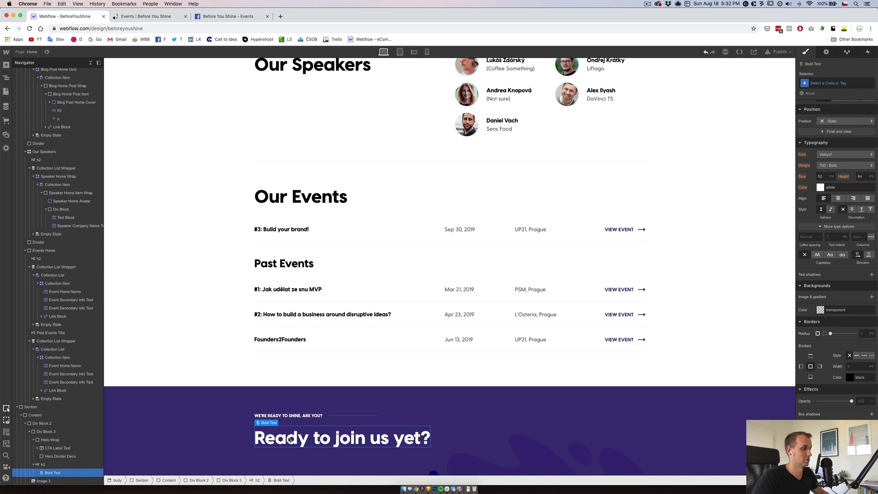
pyautogui.press('super+a')
pyautogui.press('super+a')
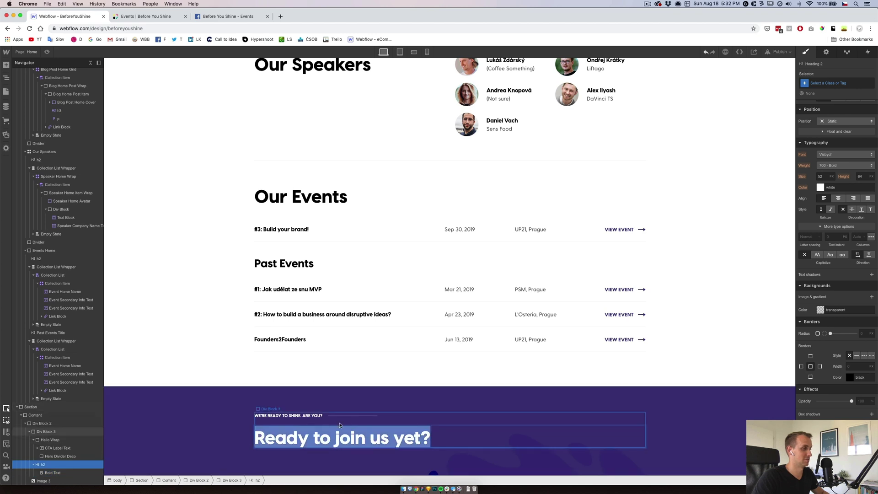
pyautogui.click(338, 437)
pyautogui.press('super+a')
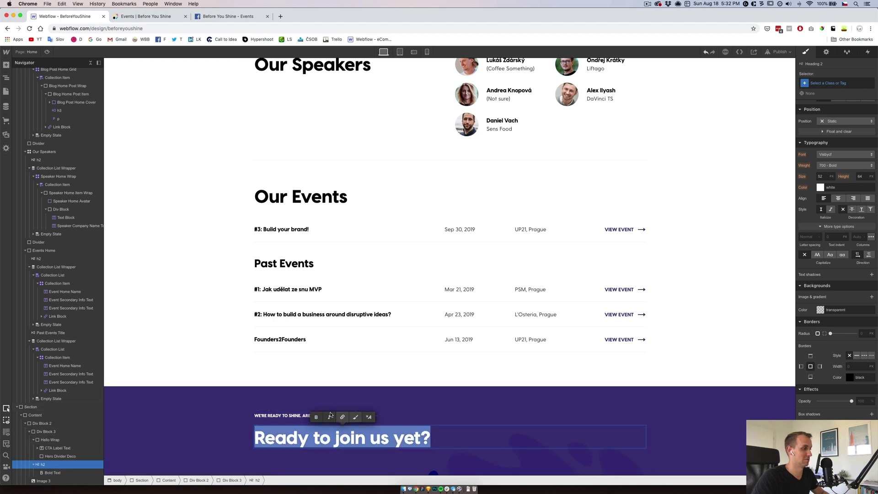
pyautogui.click(359, 402)
pyautogui.click(320, 436)
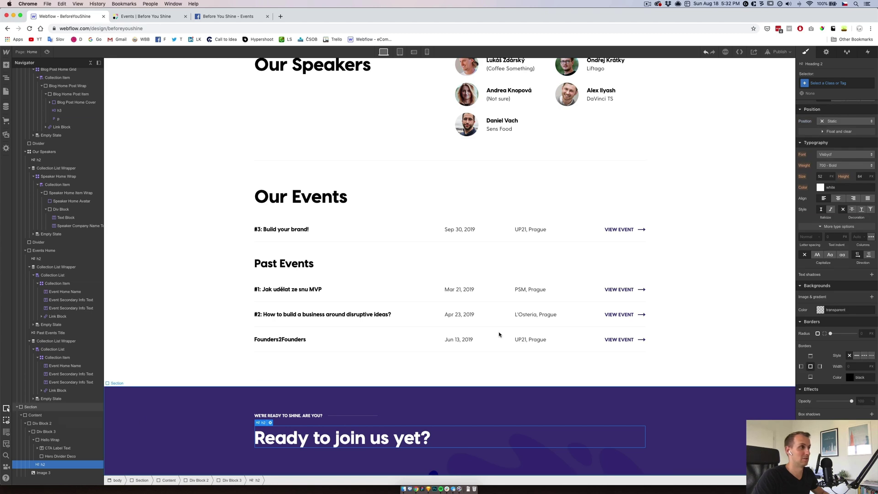
# Step: Look up the class of the hero's main heading and apply that Hero Heading class to the CTA heading
pyautogui.scroll(20, 352, 185)
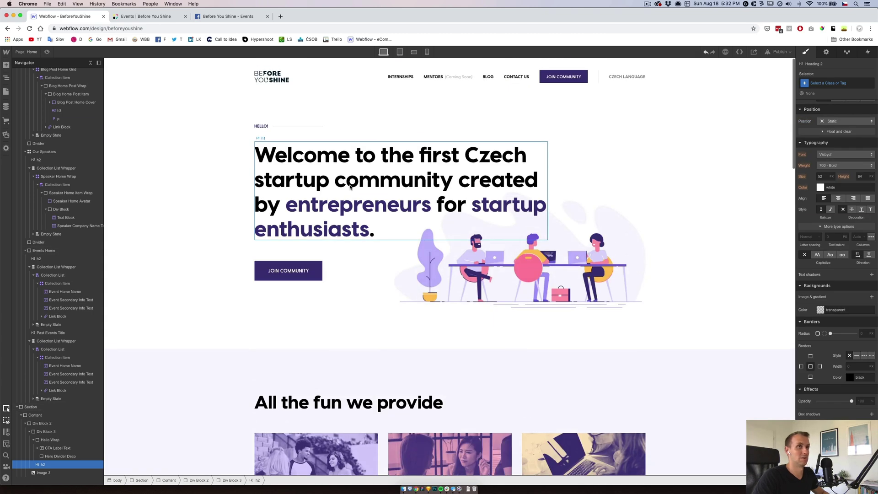
pyautogui.click(350, 186)
pyautogui.scroll(-20, 337, 367)
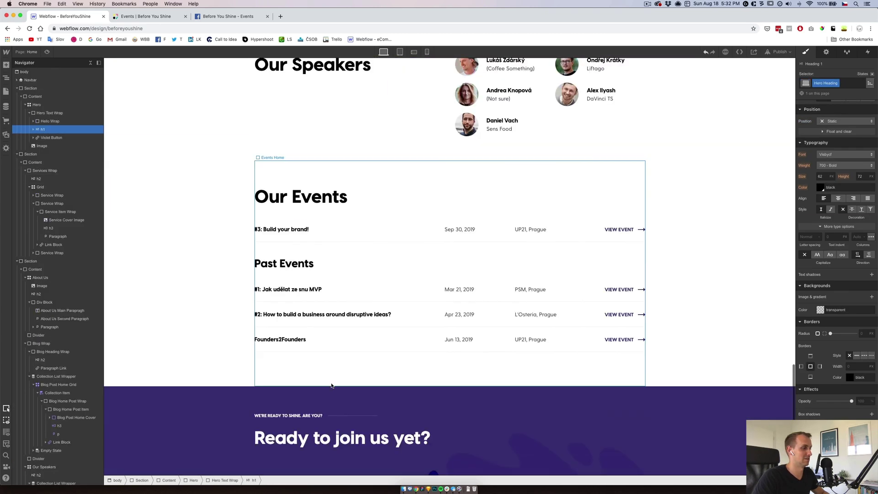
pyautogui.click(339, 436)
pyautogui.click(843, 84)
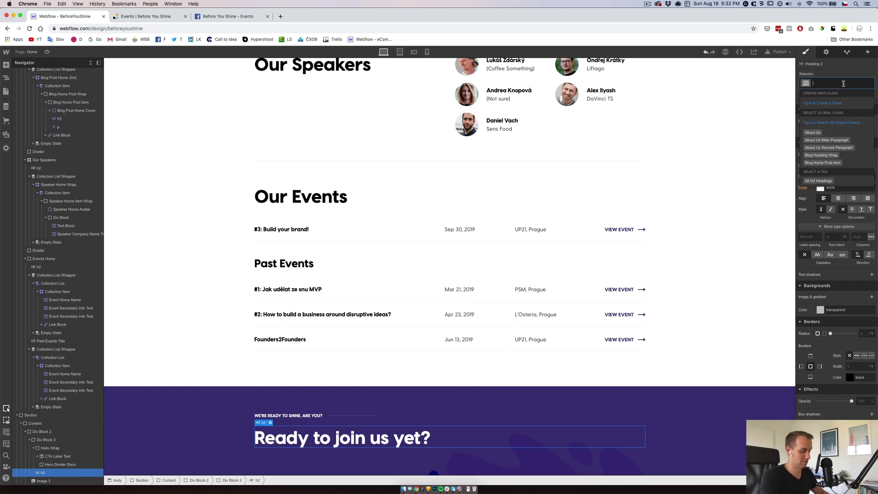
pyautogui.write('Hero Hea')
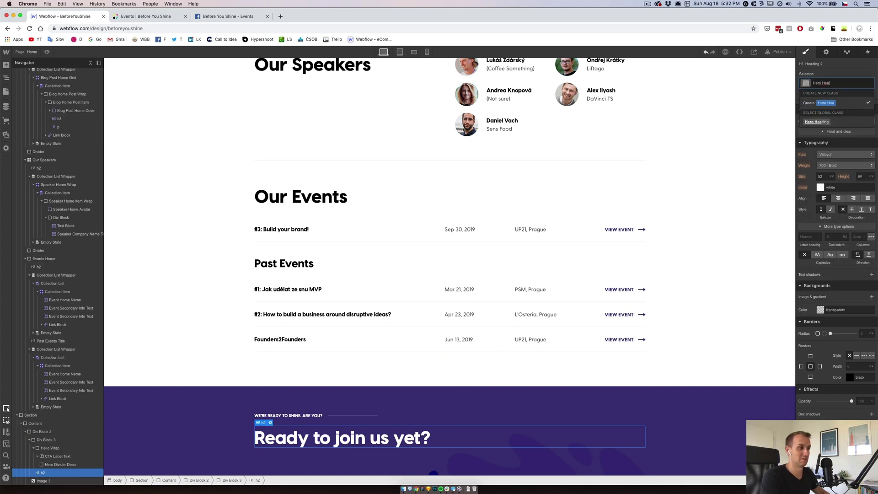
pyautogui.click(816, 122)
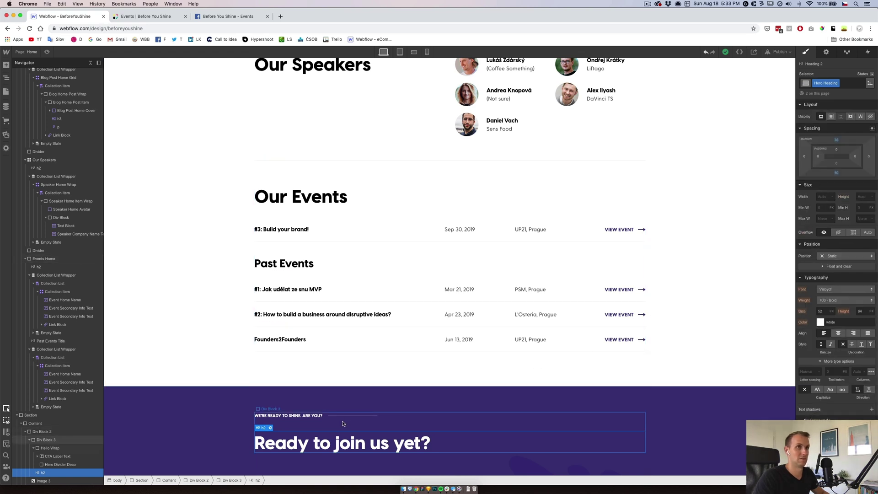
# Step: Duplicate the CTA heading's Hero Heading class as "CTA Heading"
pyautogui.click(837, 83)
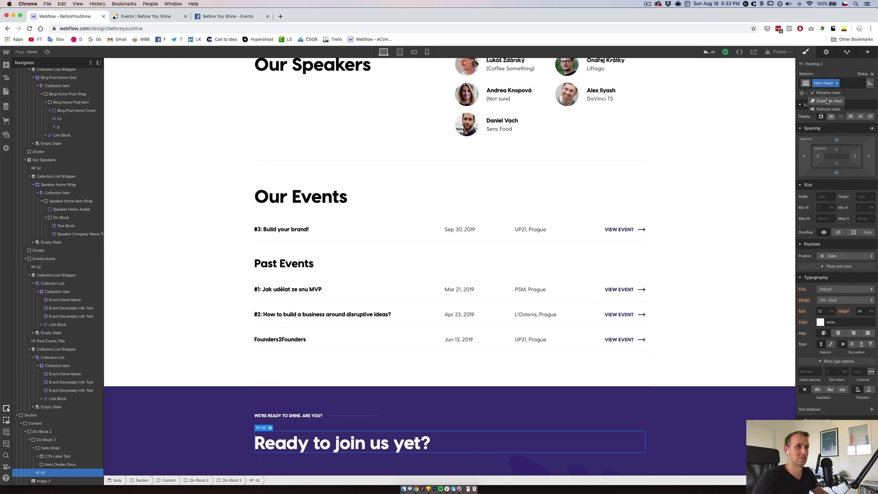
pyautogui.click(827, 102)
pyautogui.write('CTA')
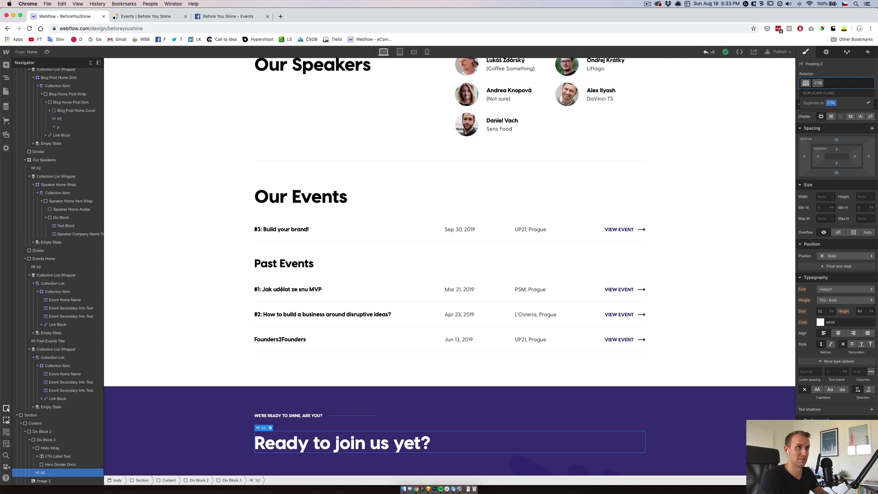
pyautogui.write(' H')
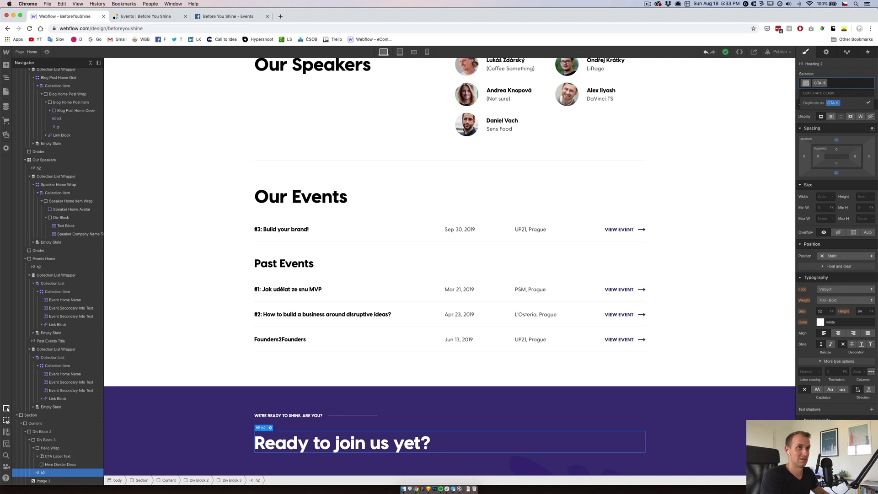
pyautogui.write('eading')
pyautogui.press('Return')
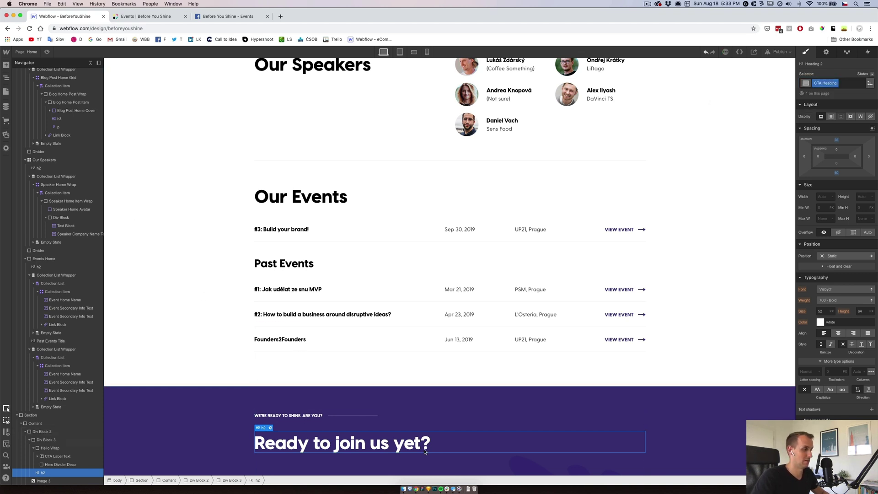
# Step: Check the gap between the CTA heading and the JOIN COMMUNITY button in Sketch, and compare it with the Webflow section
pyautogui.click(428, 489)
pyautogui.press('alt')
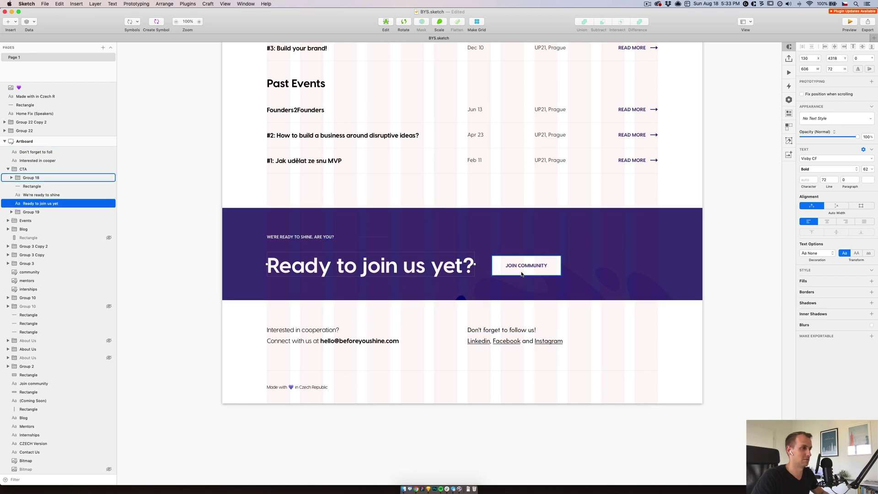
pyautogui.click(416, 488)
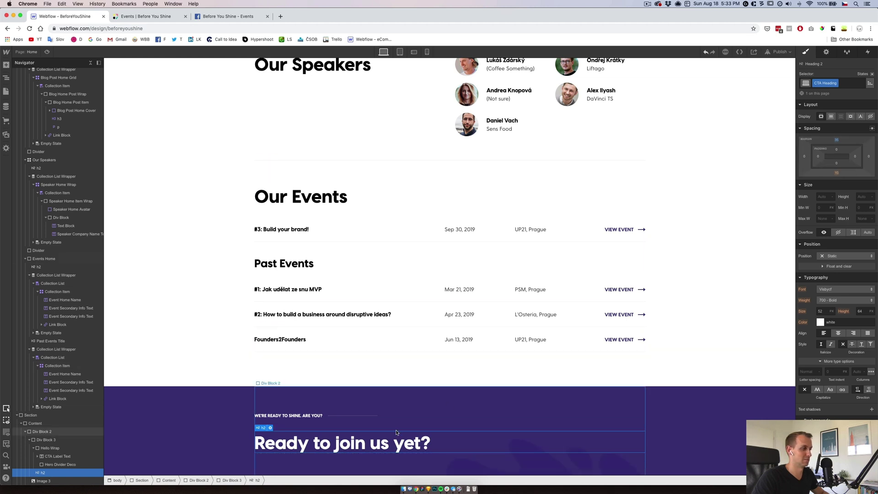
pyautogui.scroll(-1, 396, 433)
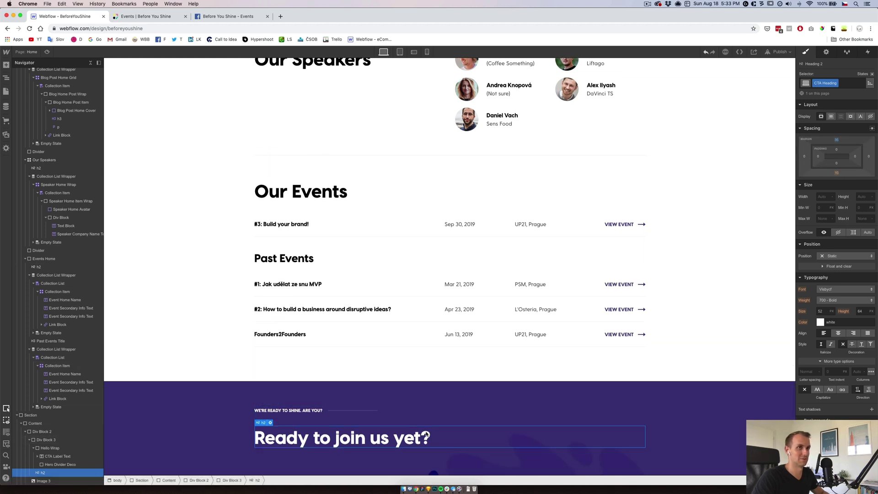
pyautogui.click(329, 413)
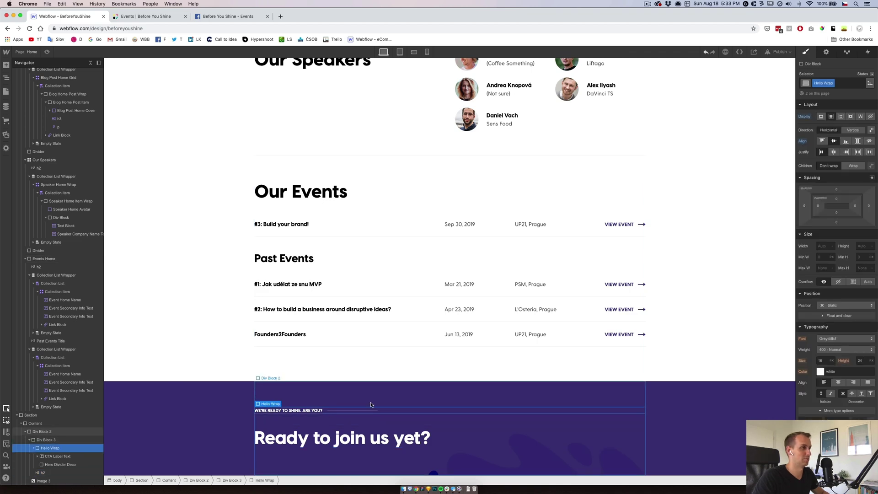
pyautogui.scroll(20, 372, 407)
pyautogui.scroll(-13, 374, 410)
pyautogui.scroll(-12, 373, 410)
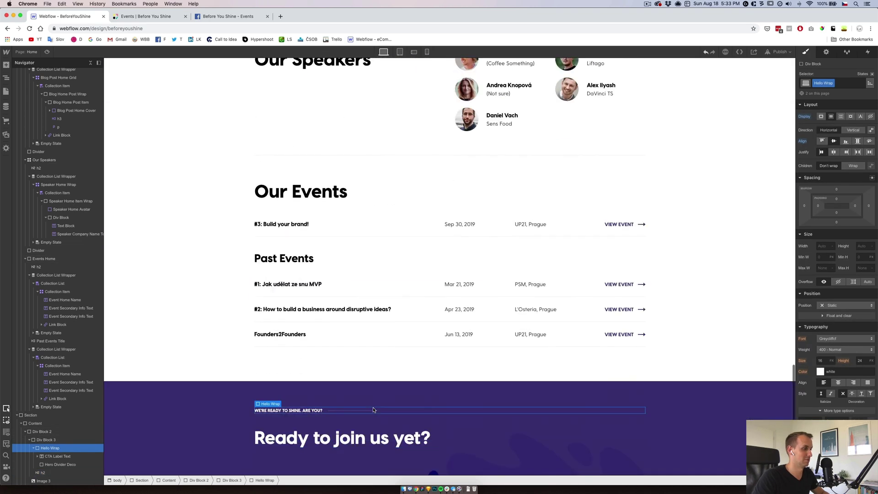
# Step: Copy the hero's JOIN COMMUNITY button and paste it after the CTA heading
pyautogui.click(339, 436)
pyautogui.scroll(10, 425, 401)
pyautogui.scroll(10, 426, 401)
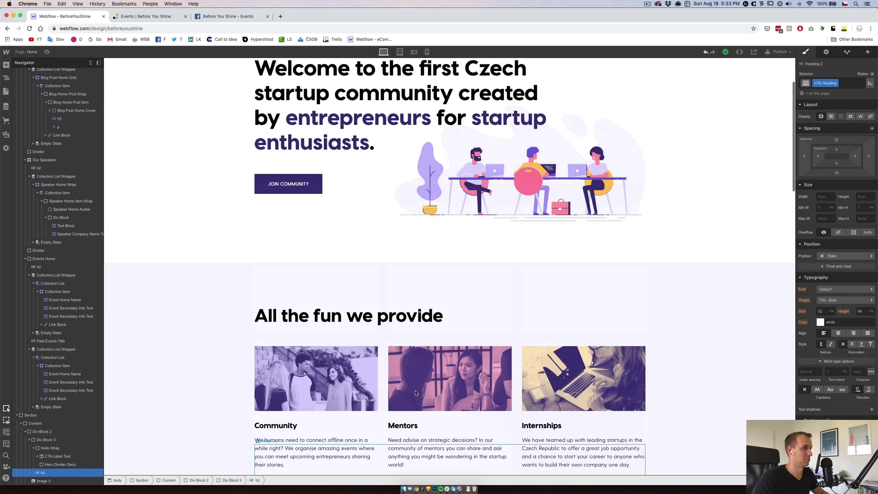
pyautogui.click(288, 270)
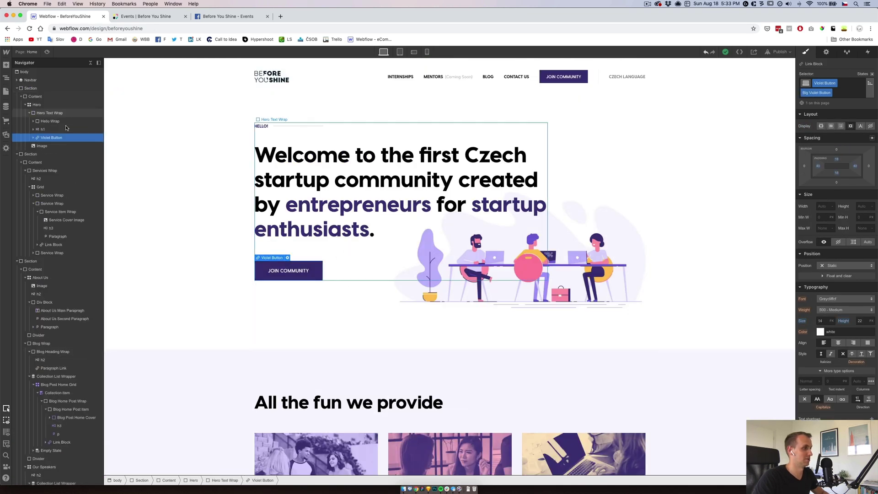
pyautogui.scroll(-15, 373, 343)
pyautogui.click(401, 430)
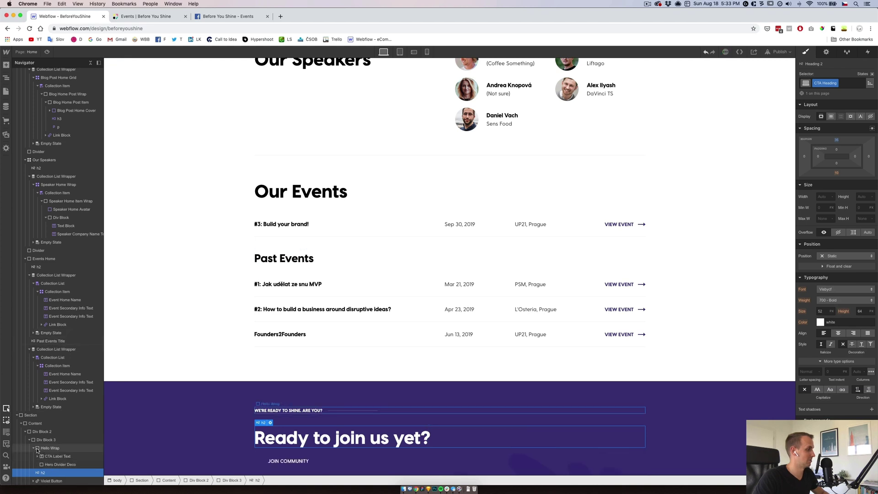
# Step: Add a div block below the Hello Wrap in the CTA section and nest the heading and the button inside it
pyautogui.click(33, 448)
pyautogui.click(6, 64)
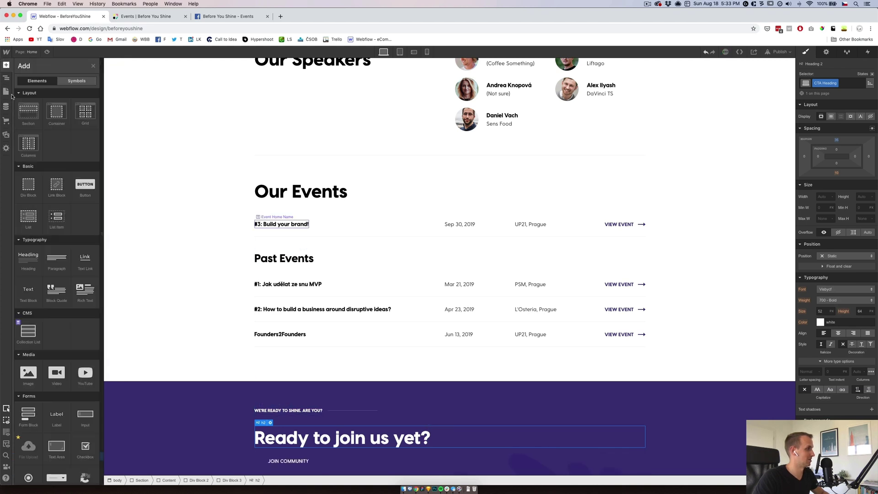
pyautogui.moveTo(27, 181); pyautogui.dragTo(51, 471)
pyautogui.click(48, 456)
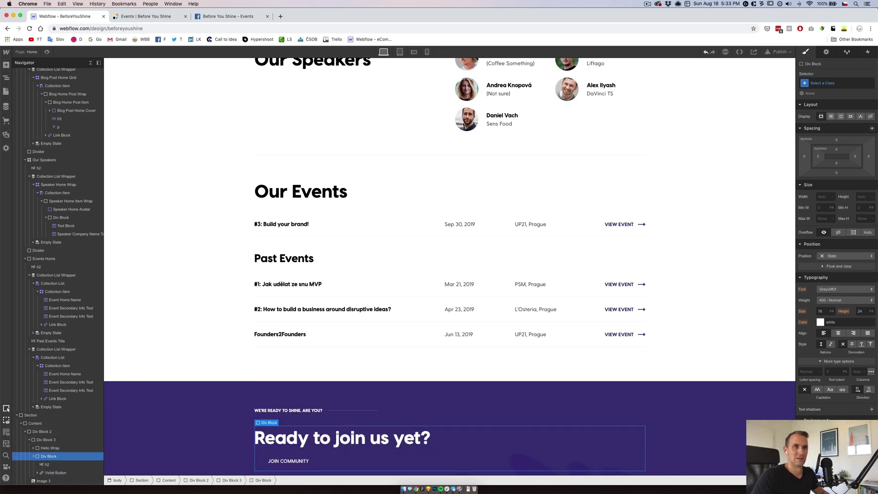
# Step: Lay out the div block holding the CTA heading and button as a horizontal flexbox with centred alignment
pyautogui.click(831, 116)
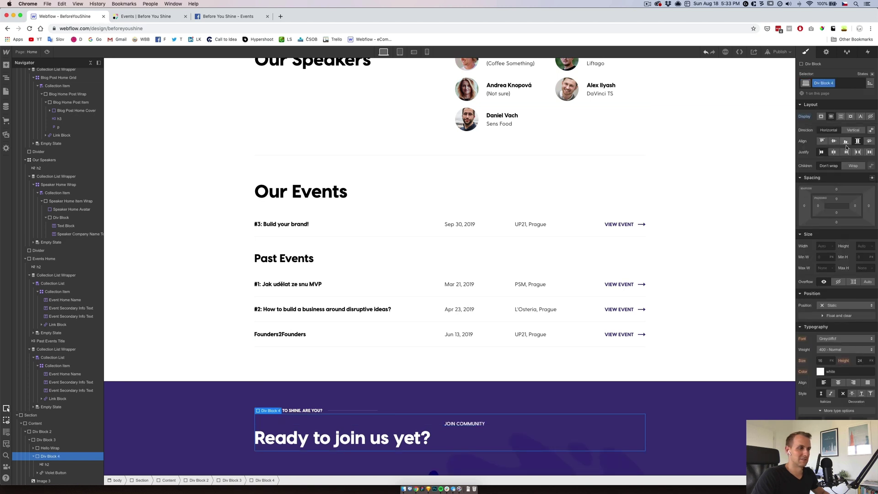
pyautogui.click(833, 142)
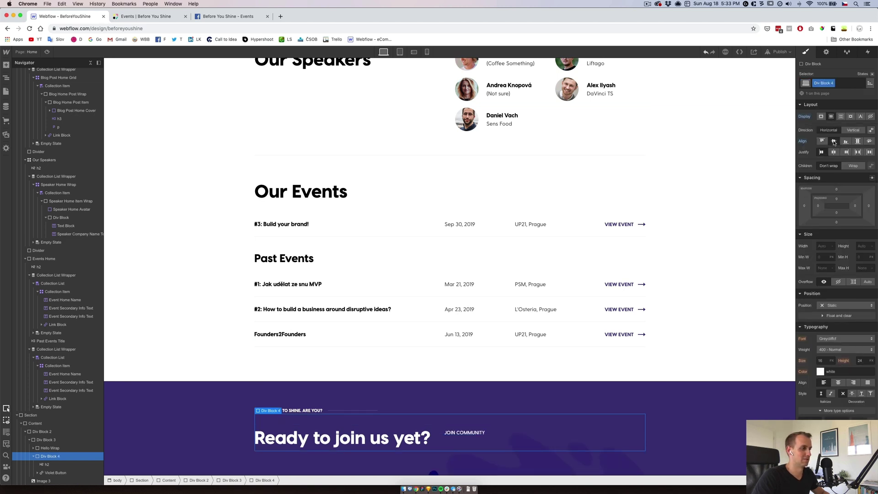
pyautogui.click(337, 443)
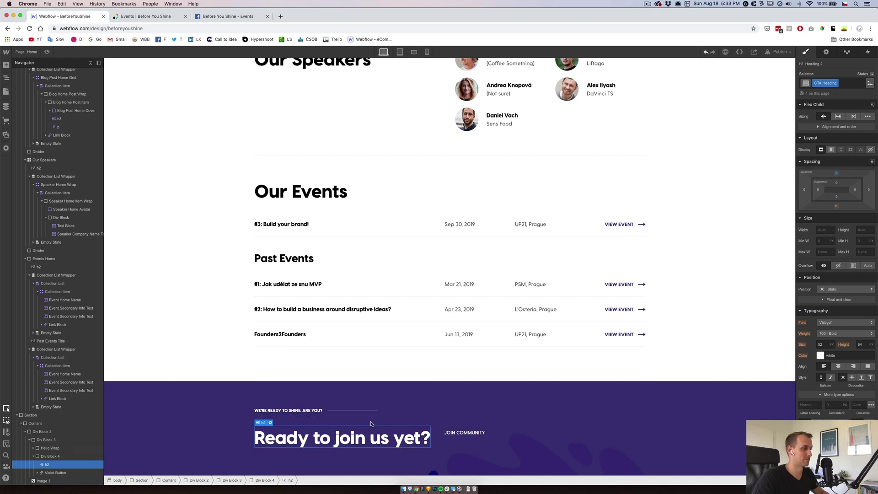
# Step: Duplicate the CTA label wrapper's Hello Wrap class as "CTA Label Wrap" and set its bottom margin to 35 px
pyautogui.click(328, 412)
pyautogui.click(326, 413)
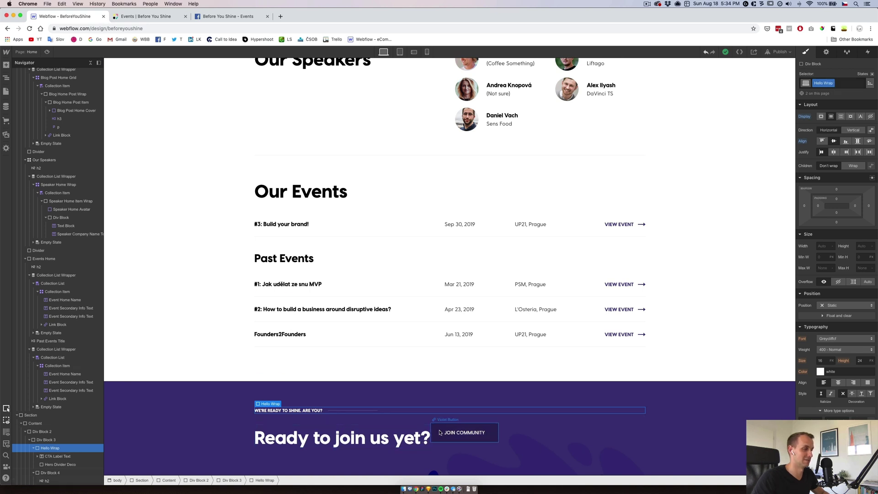
pyautogui.click(424, 444)
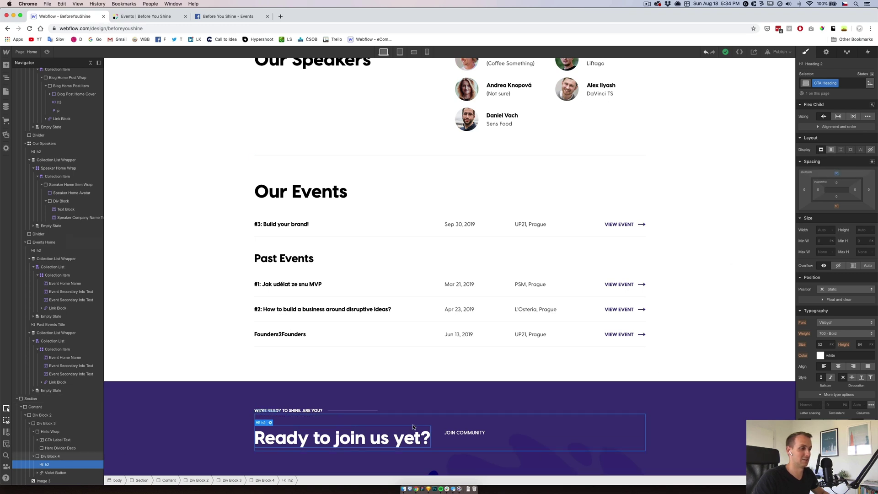
pyautogui.click(329, 413)
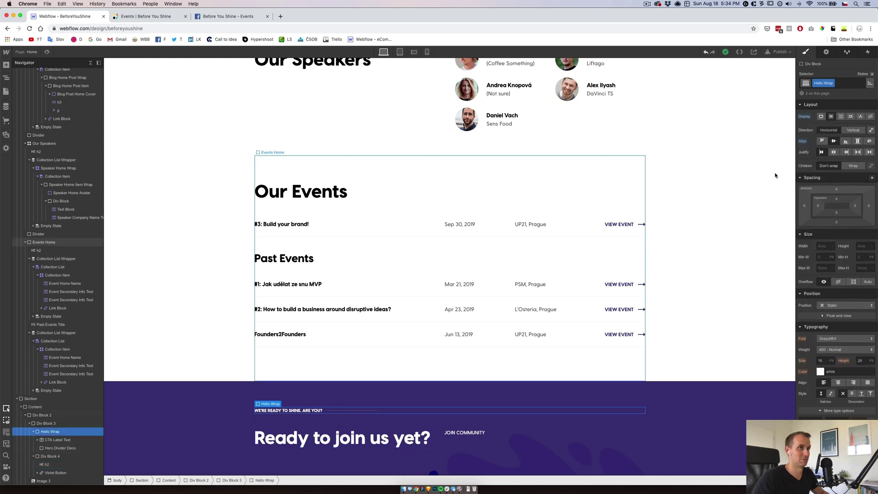
pyautogui.click(833, 83)
pyautogui.click(822, 101)
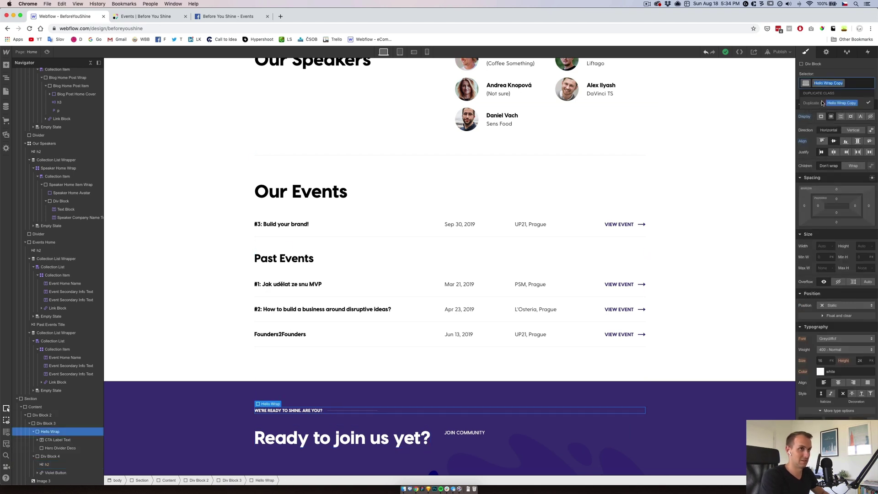
pyautogui.write('CTA Label Wrap')
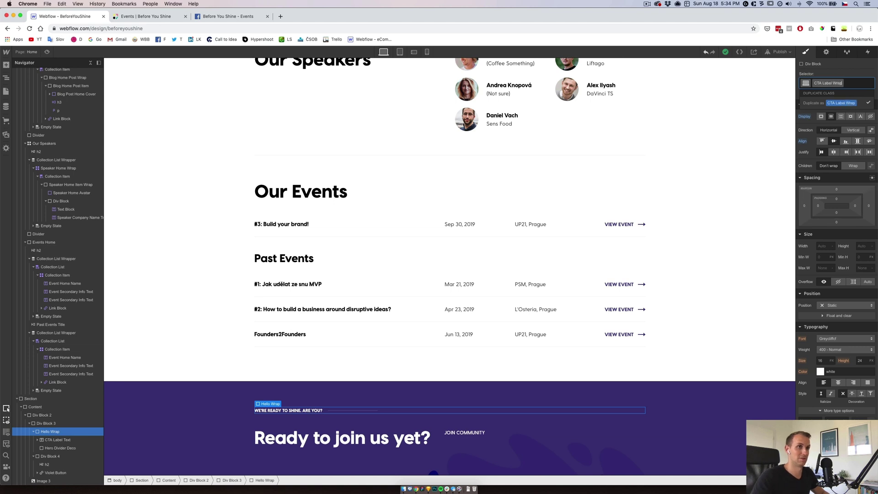
pyautogui.press('Return')
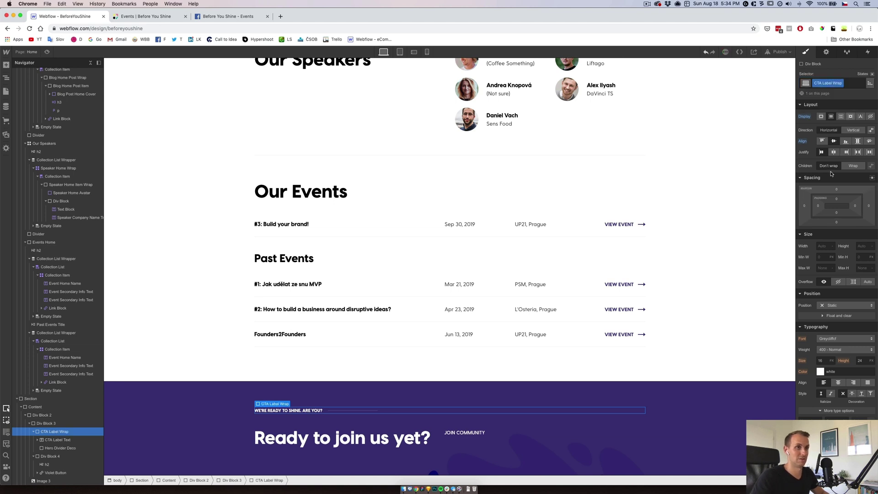
pyautogui.click(837, 222)
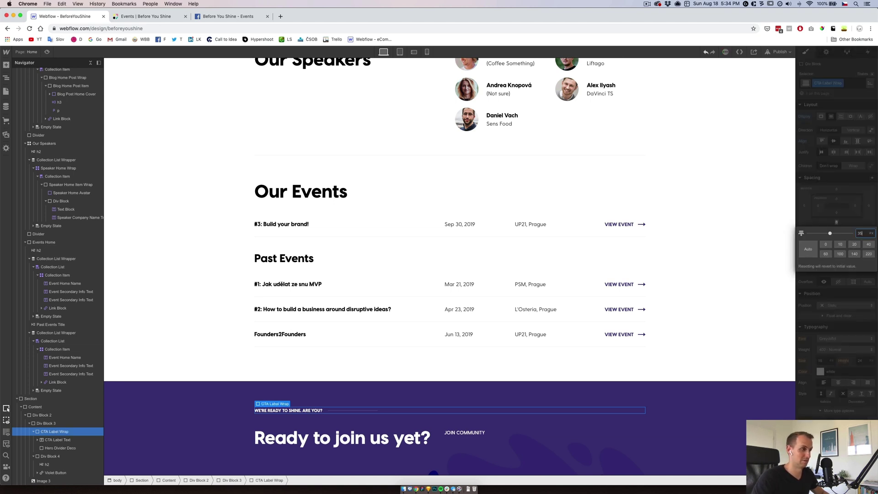
pyautogui.press('Return')
# Step: Set the top and bottom margins of the "Ready to join us yet?" heading to 0
pyautogui.click(407, 446)
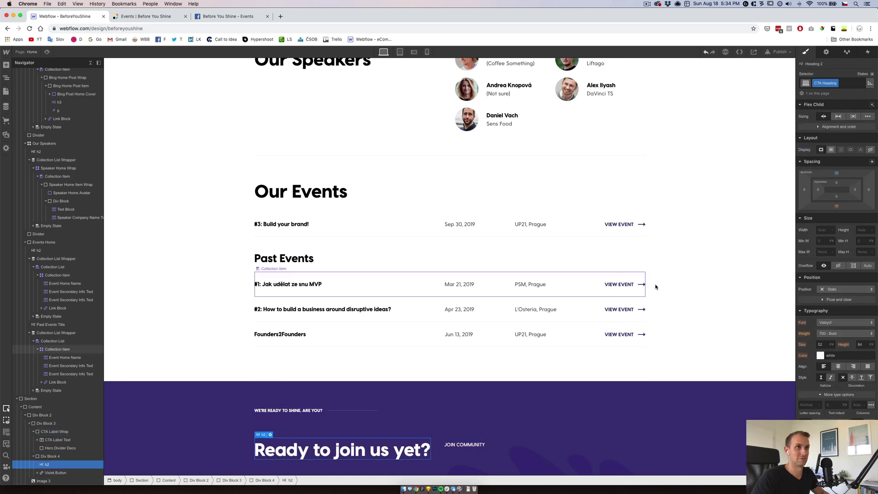
pyautogui.keyDown('alt'); pyautogui.click(837, 173); pyautogui.keyUp('alt')
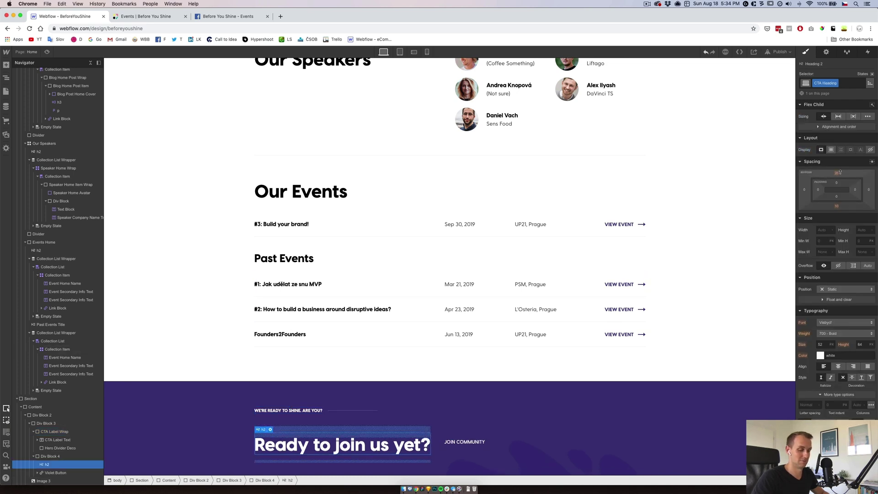
pyautogui.click(838, 174)
pyautogui.write('0')
pyautogui.press('Return')
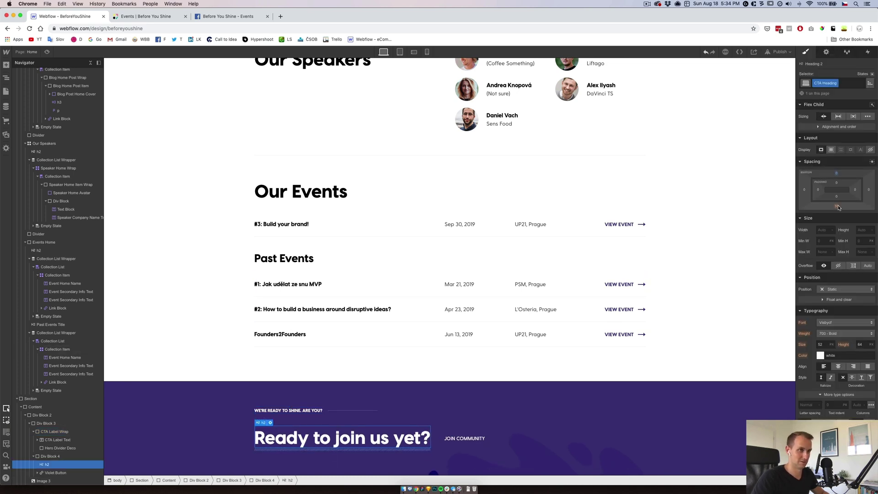
pyautogui.click(838, 207)
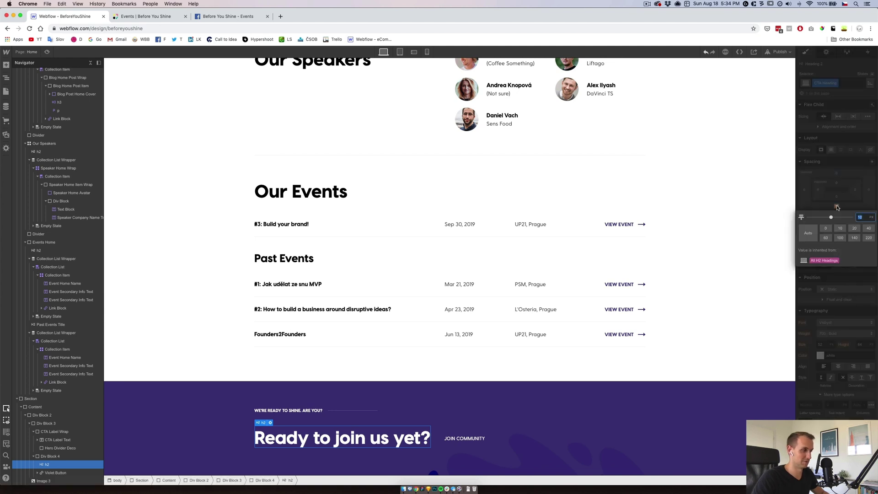
pyautogui.press('Return')
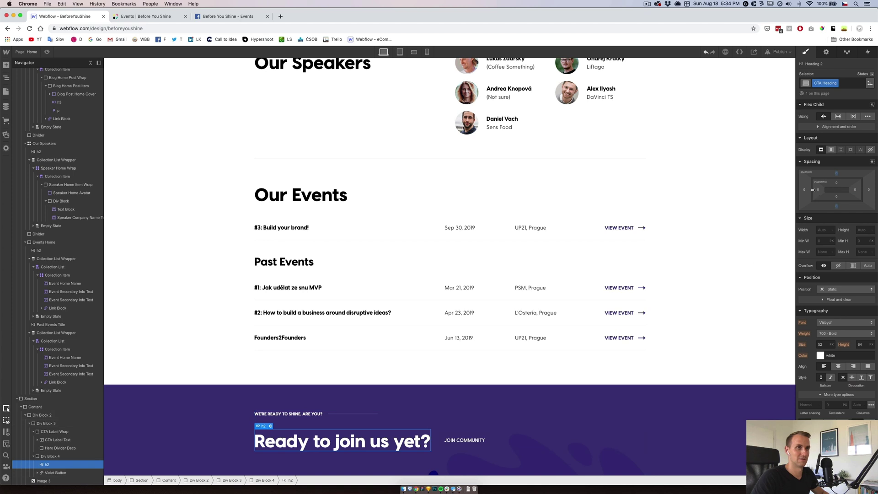
# Step: Set the CTA heading's right margin to 30 px
pyautogui.click(869, 190)
pyautogui.write('30')
pyautogui.press('Return')
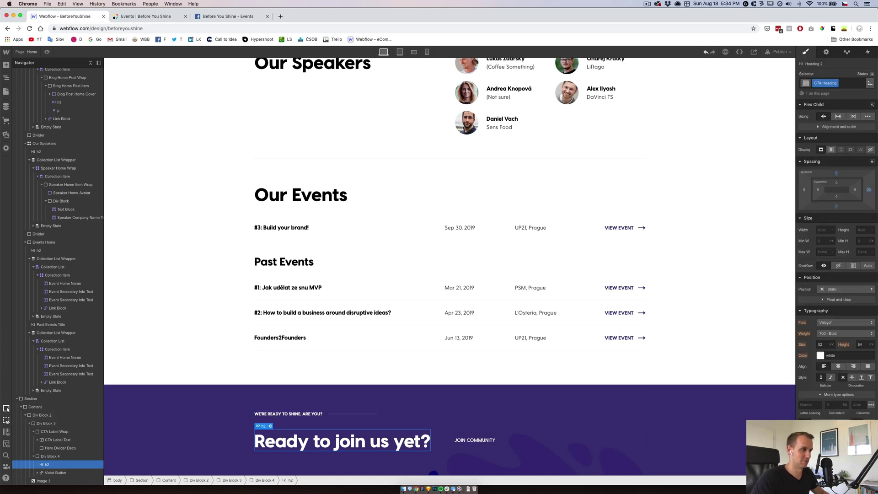
# Step: Check the gap between the CTA heading and the button in Sketch, and set the Webflow heading's right margin to 50 px
pyautogui.click(449, 444)
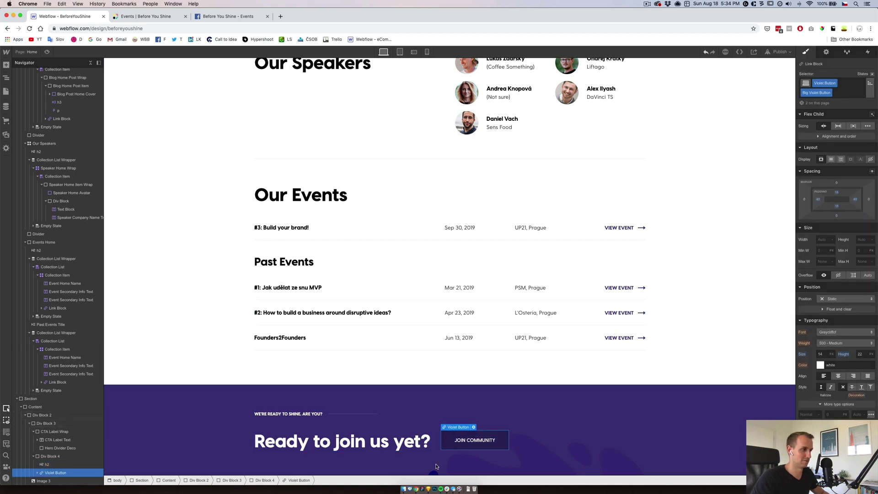
pyautogui.click(428, 489)
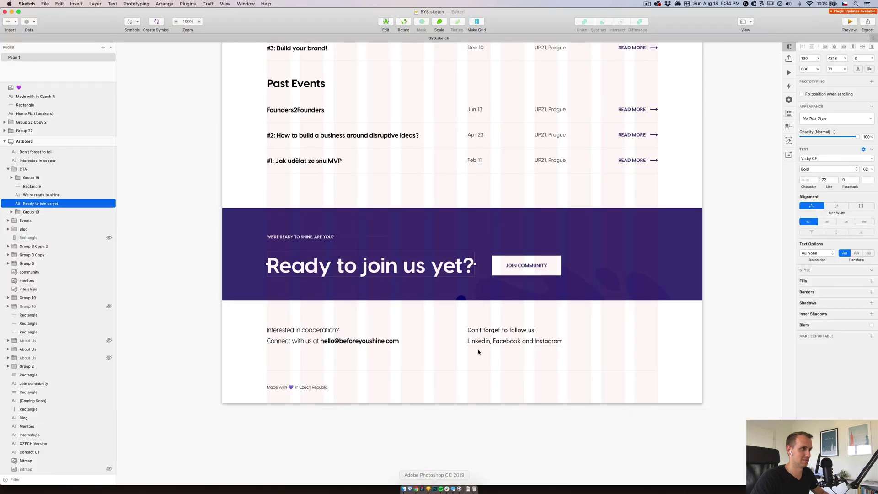
pyautogui.click(497, 264)
pyautogui.click(416, 489)
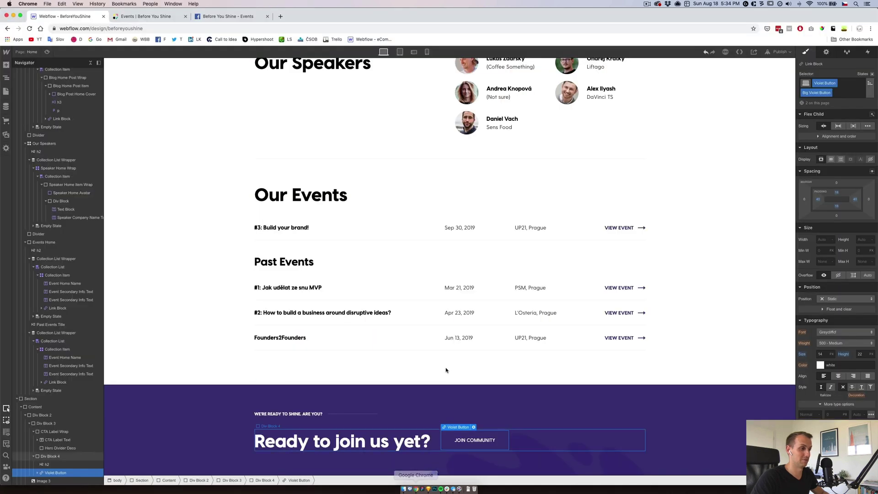
pyautogui.click(869, 190)
pyautogui.write('50')
pyautogui.press('Return')
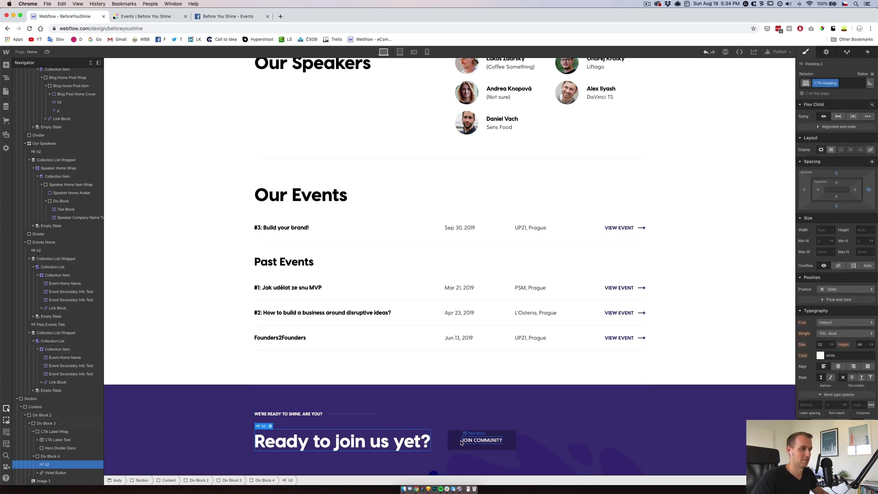
# Step: Duplicate the CTA button's Big Violet Button combo class as "Big White Button"
pyautogui.click(471, 440)
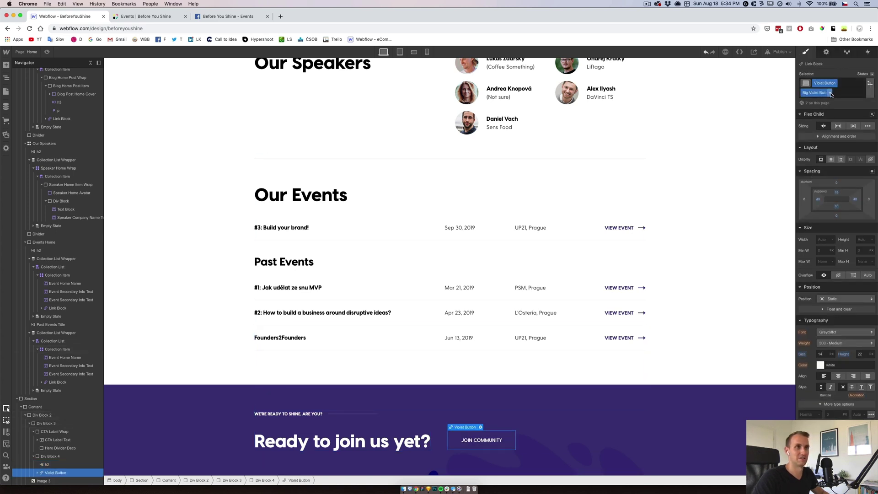
pyautogui.click(829, 94)
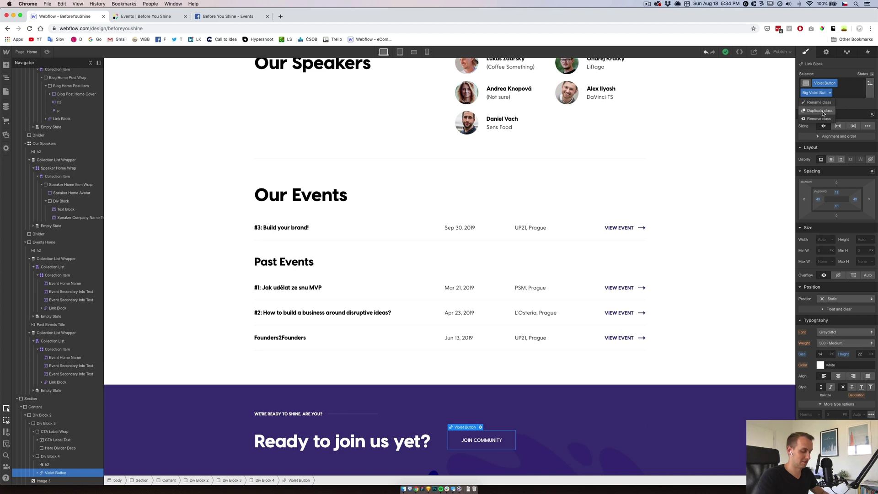
pyautogui.click(826, 101)
pyautogui.write('Wh')
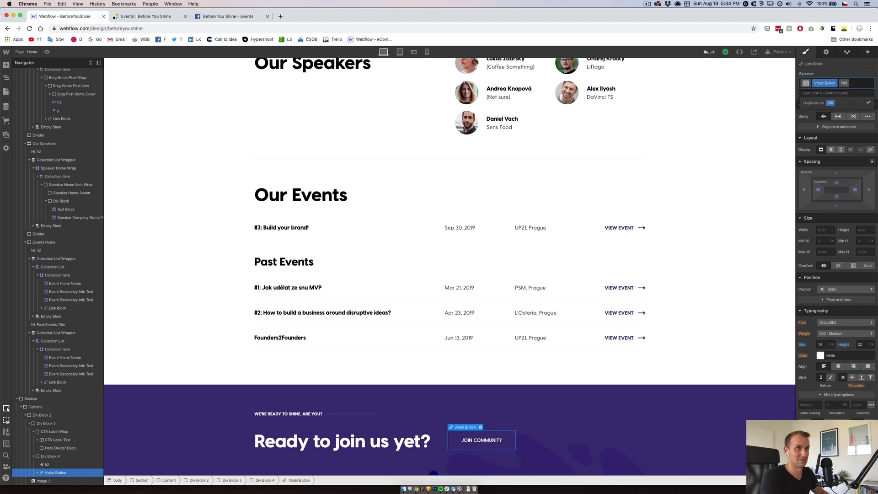
pyautogui.write('i')
pyautogui.press('BackSpace')
pyautogui.press('BackSpace')
pyautogui.press('BackSpace')
pyautogui.write('Big White Button')
pyautogui.press('Return')
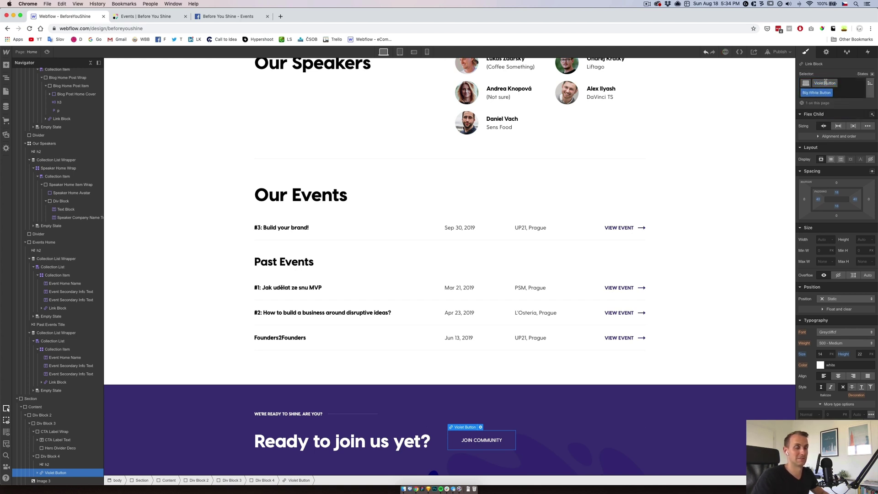
# Step: Rename the button's base class Violet Button to "Button"
pyautogui.click(825, 83)
pyautogui.press('BackSpace')
pyautogui.press('Return')
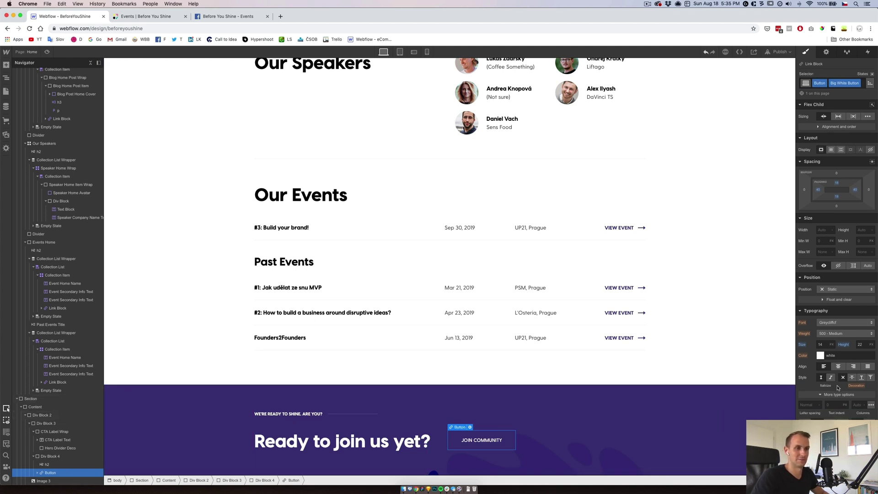
# Step: Give the CTA's JOIN COMMUNITY button a white background and black text
pyautogui.scroll(-5, 838, 388)
pyautogui.click(820, 361)
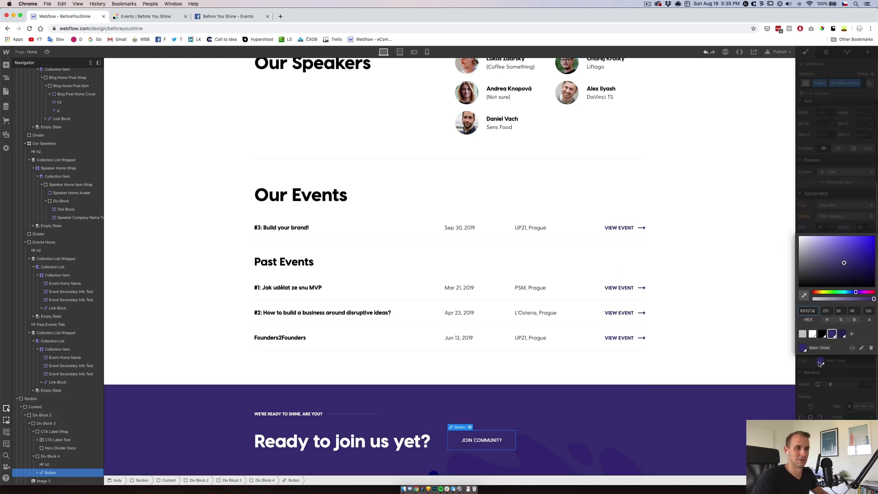
pyautogui.click(812, 334)
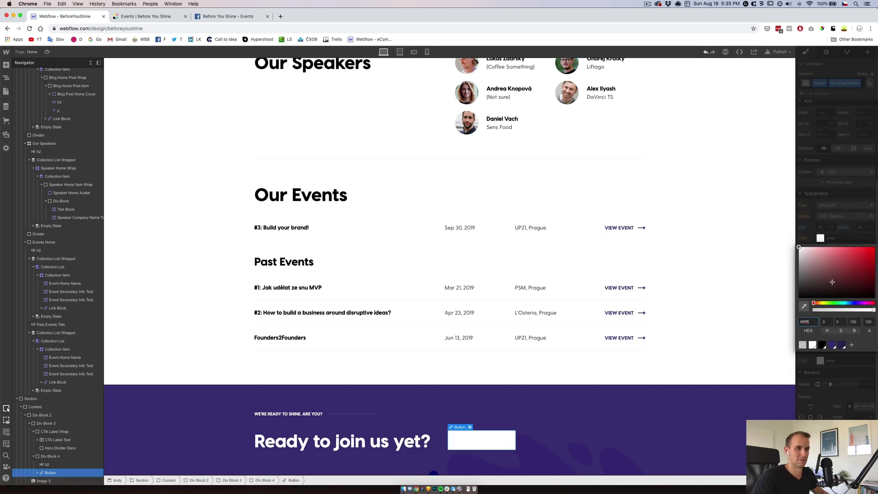
pyautogui.click(822, 345)
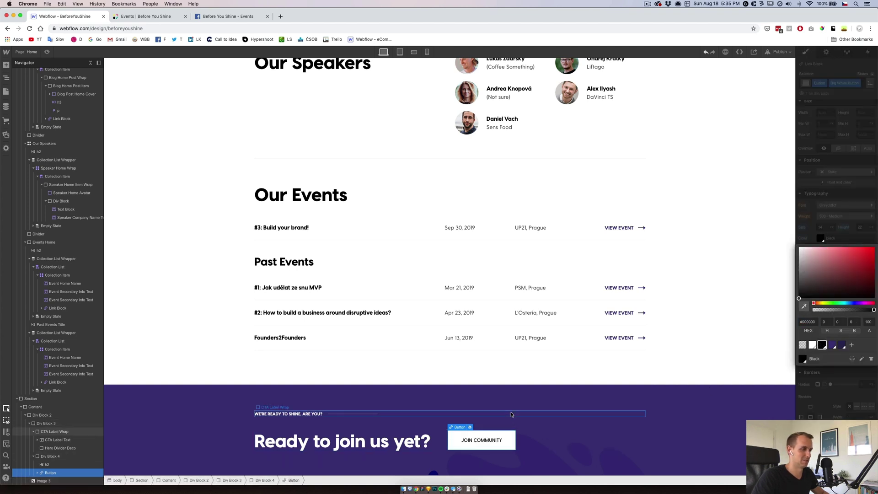
pyautogui.click(514, 427)
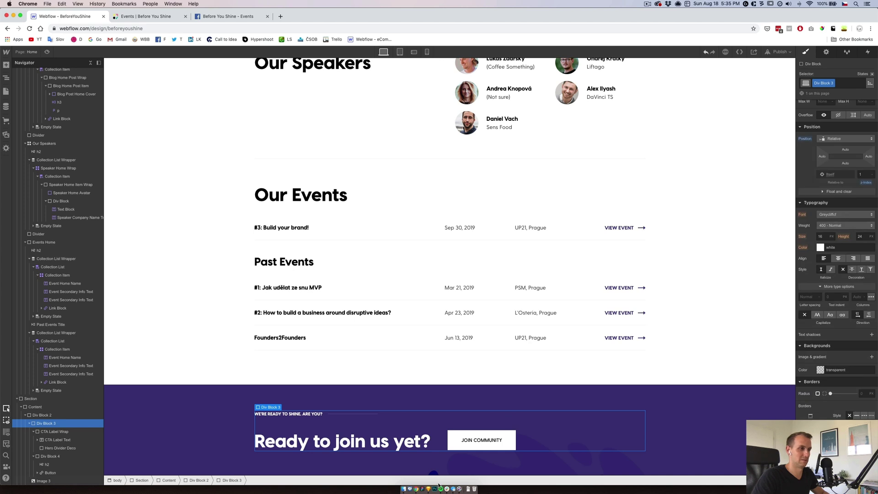
# Step: Check the text style of the JOIN COMMUNITY button label in the Sketch design
pyautogui.click(498, 448)
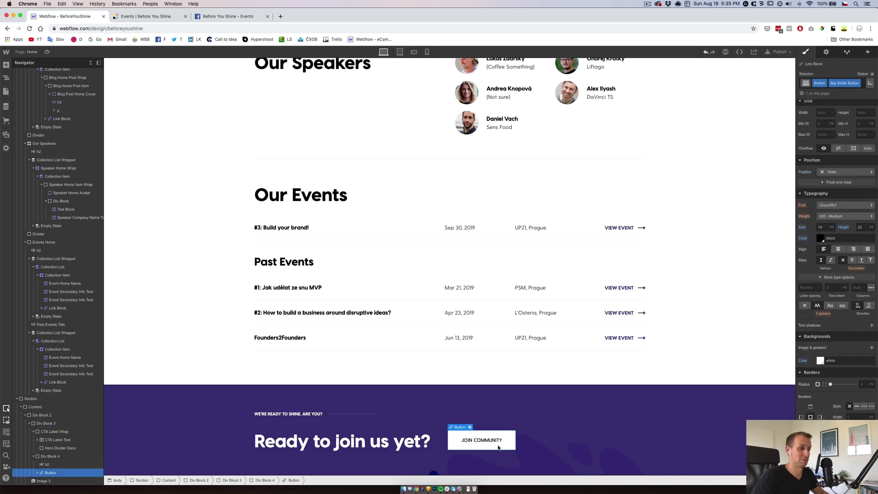
pyautogui.click(432, 489)
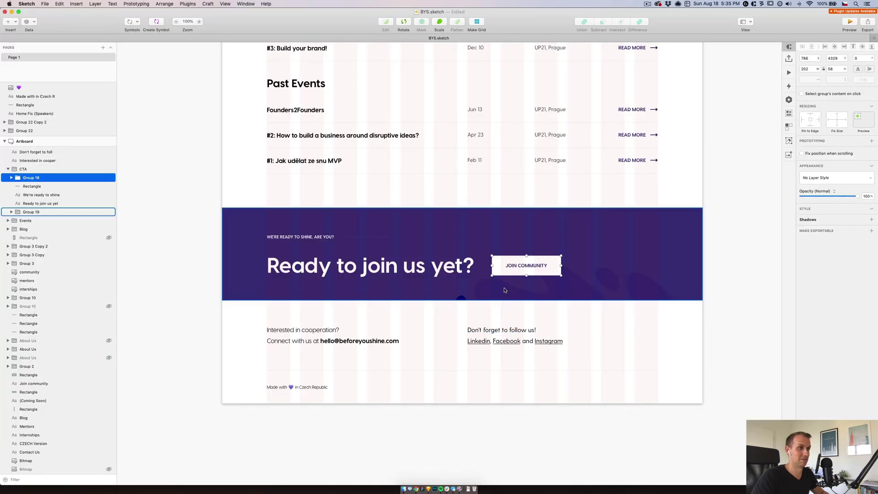
pyautogui.doubleClick(518, 266)
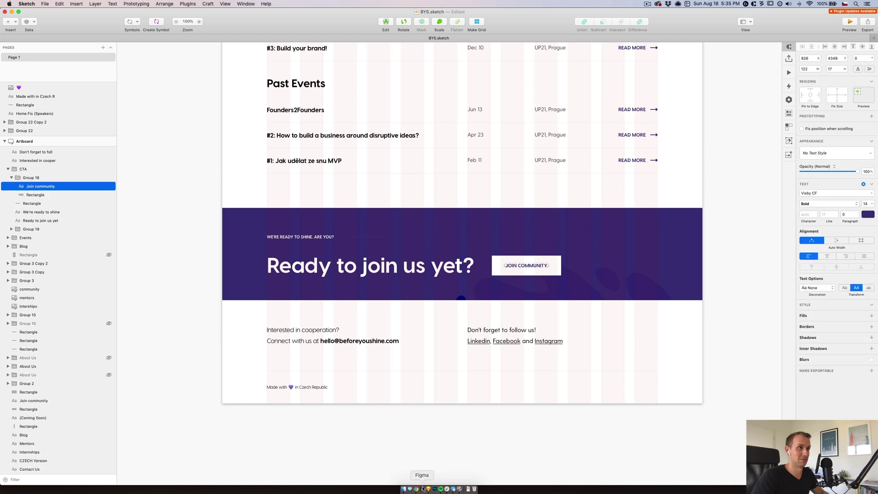
pyautogui.click(416, 488)
# Step: Remove the Big White Button combo class from the CTA button and set the base Button class's font to Visbycf
pyautogui.click(861, 82)
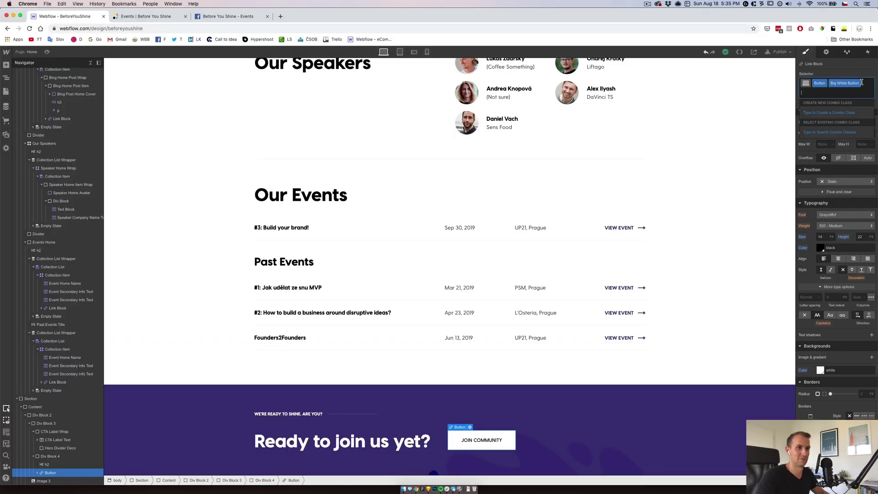
pyautogui.press('BackSpace')
pyautogui.click(826, 207)
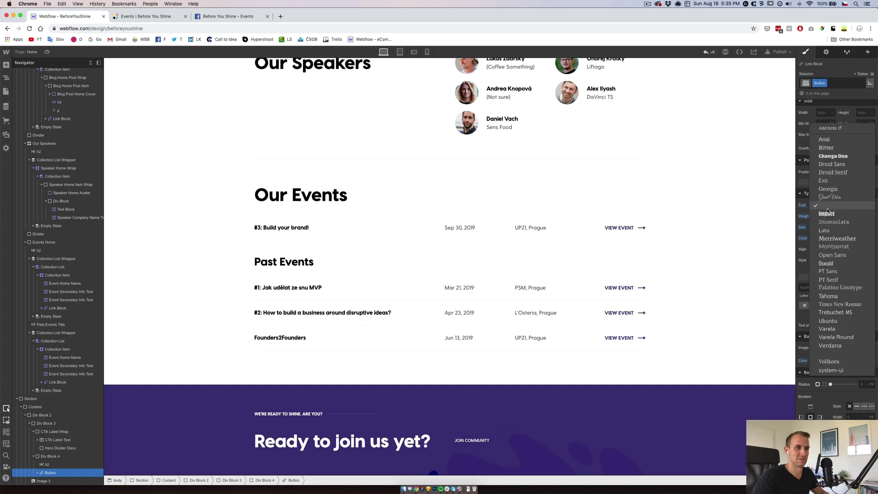
pyautogui.click(832, 354)
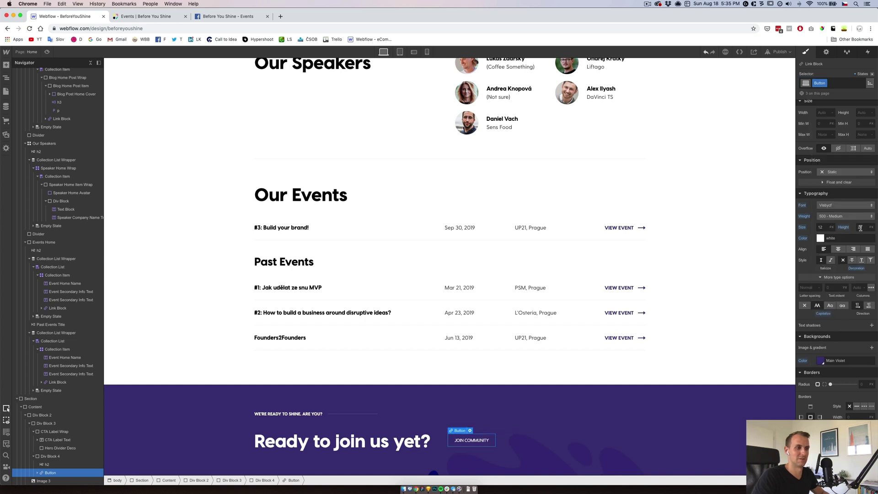
# Step: Set the base Button class's font weight to 700 - Bold and reapply the Big White Button combo class to the CTA button
pyautogui.click(837, 218)
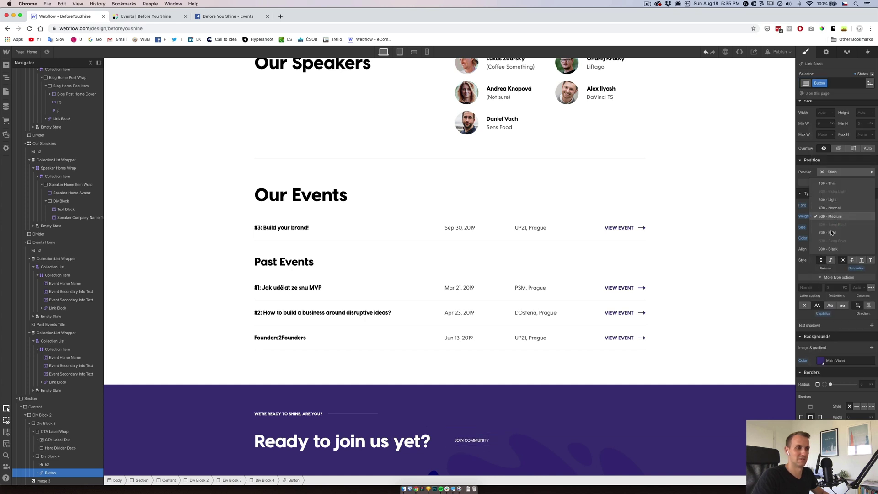
pyautogui.click(830, 232)
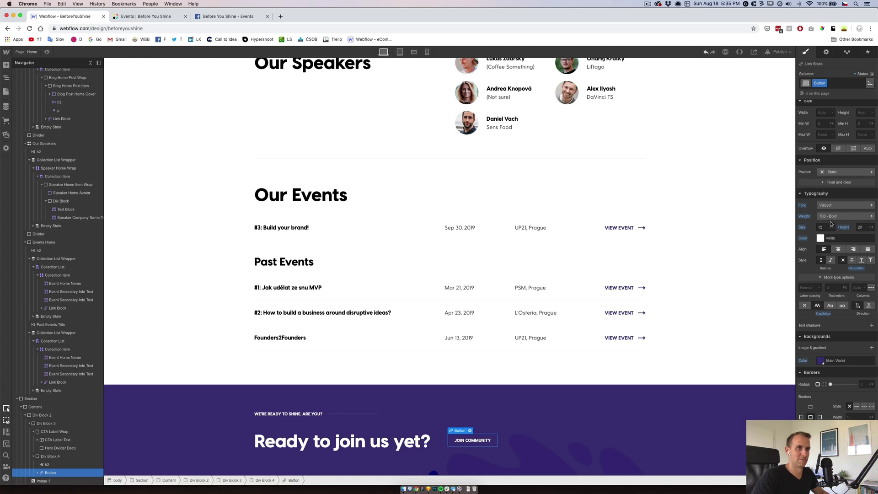
pyautogui.click(842, 82)
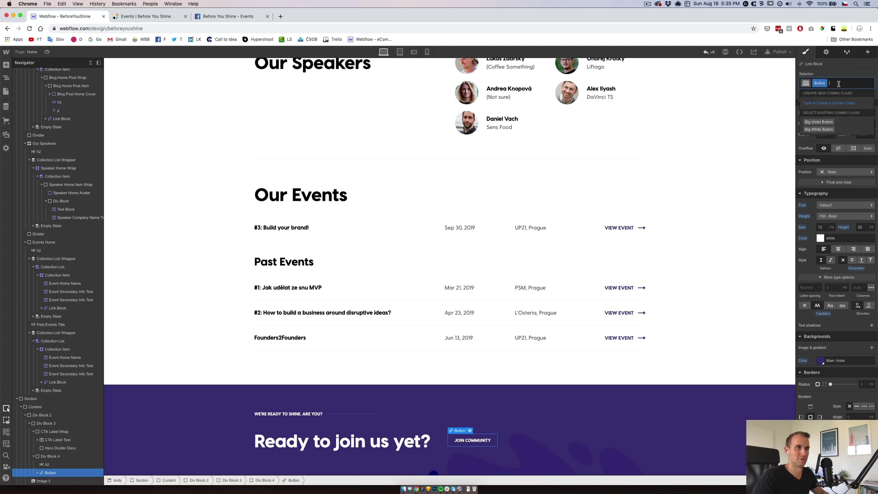
pyautogui.click(819, 129)
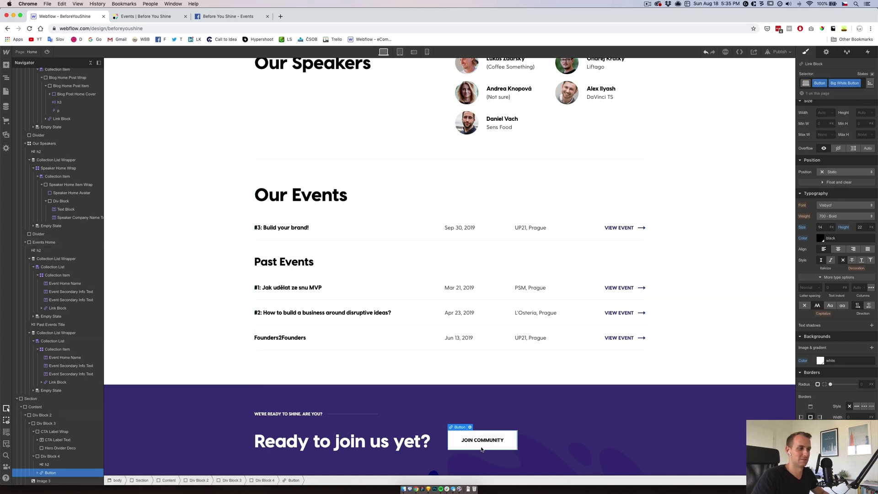
# Step: Check the JOIN COMMUNITY label in the Sketch design and set the CTA button's text color to the Main Violet swatch
pyautogui.click(428, 488)
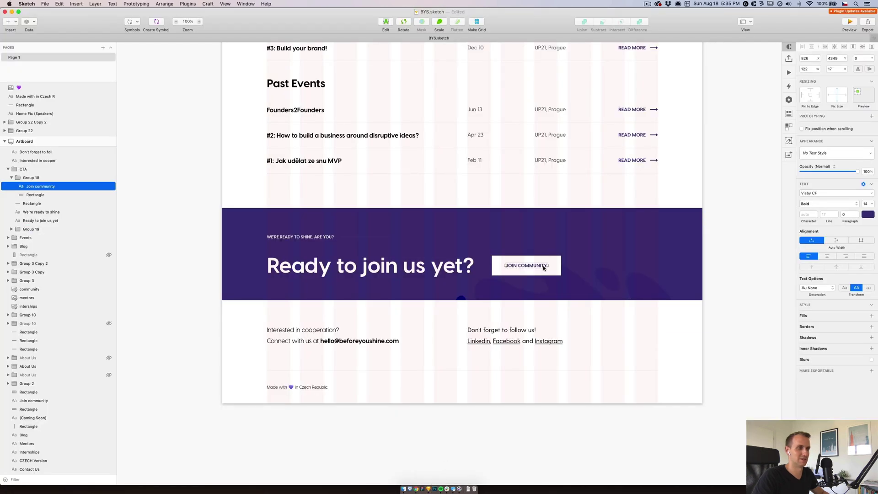
pyautogui.click(416, 488)
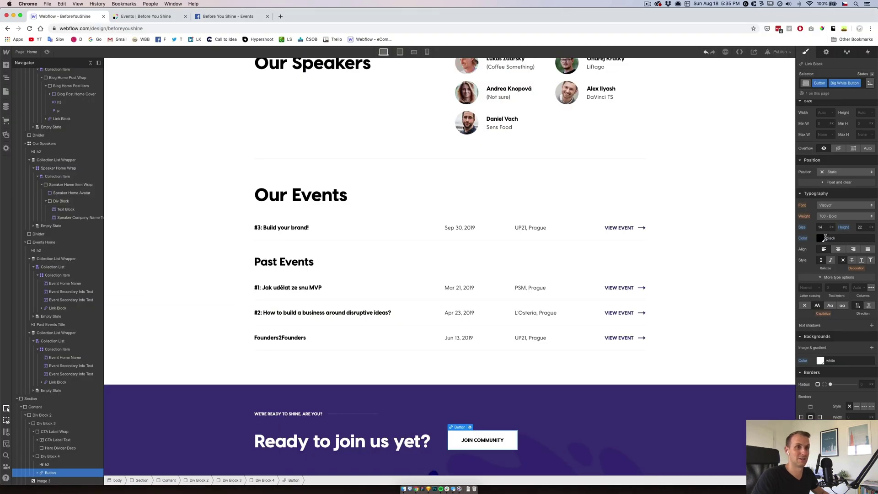
pyautogui.click(822, 238)
pyautogui.click(832, 344)
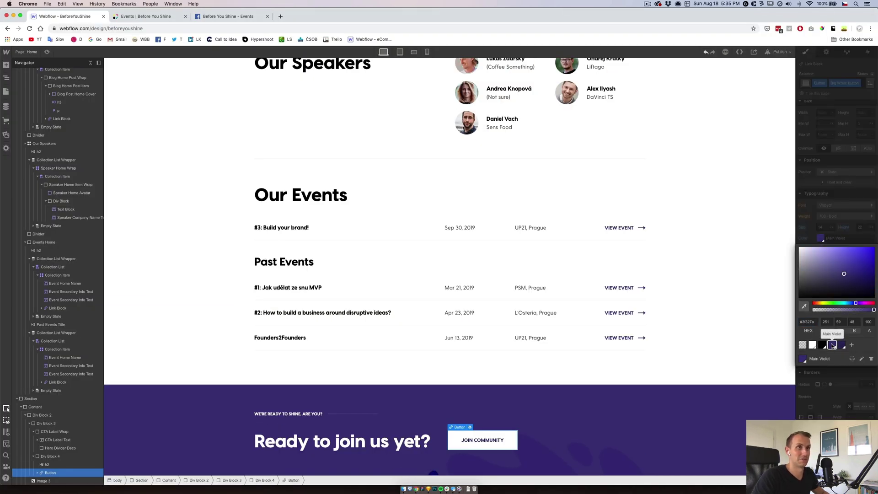
pyautogui.click(496, 407)
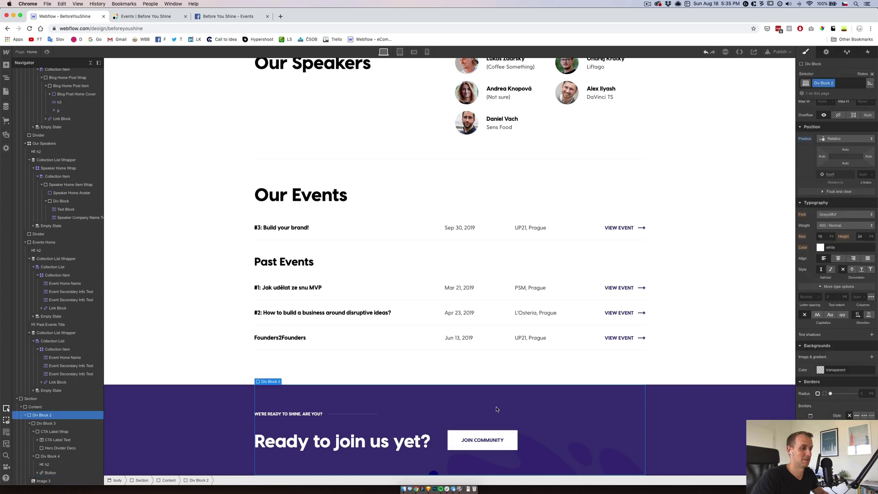
# Step: Rename the Div Block 4 class, which wraps the CTA heading and button, as "CTA Copy Wrap"
pyautogui.click(504, 440)
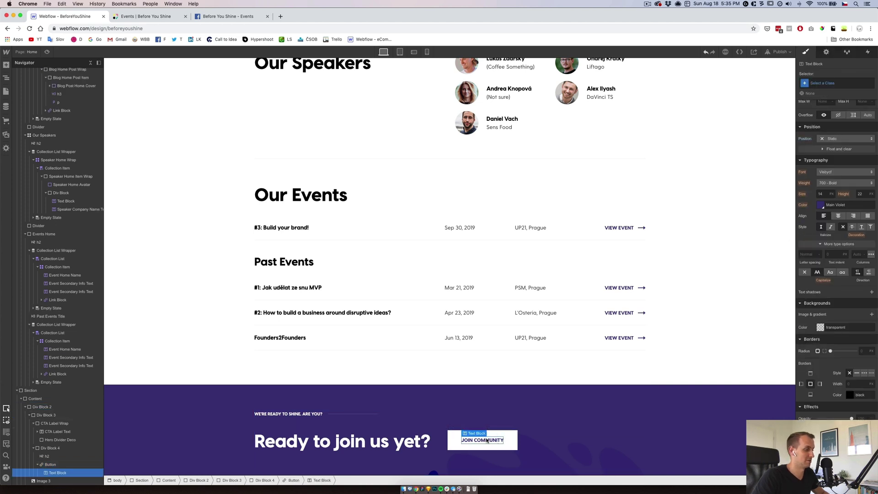
pyautogui.click(40, 465)
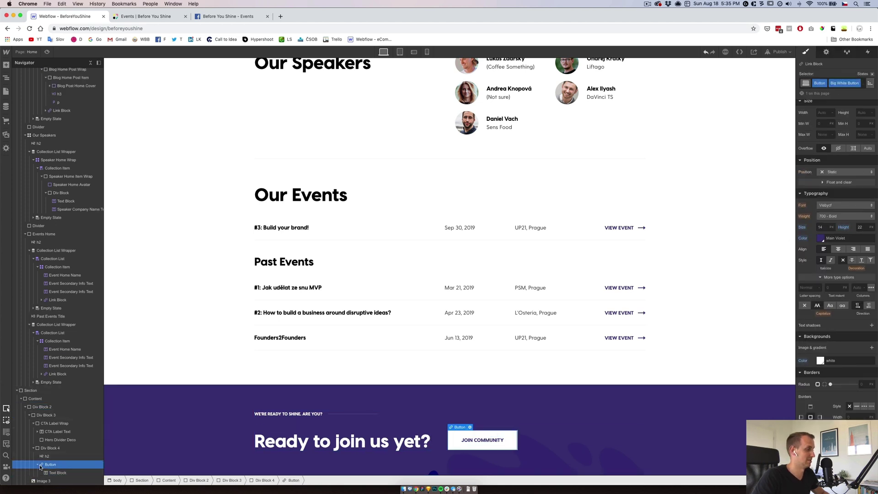
pyautogui.click(33, 447)
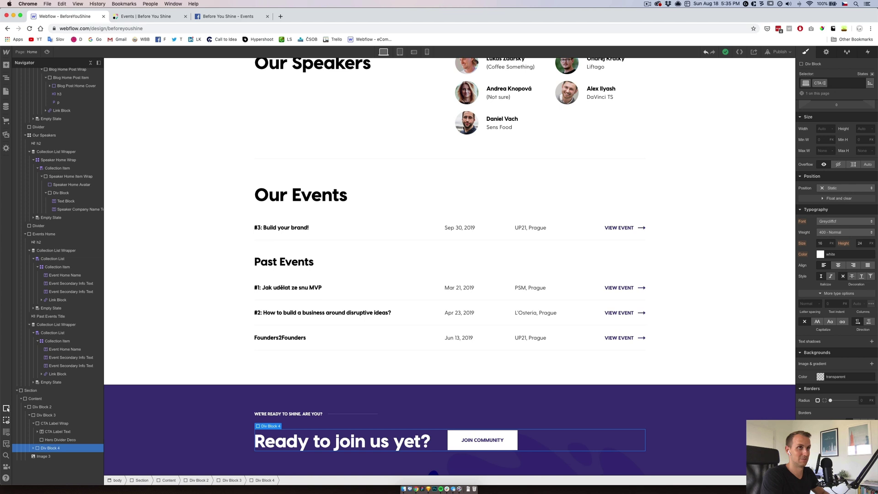
pyautogui.write('CTA Copy Wra')
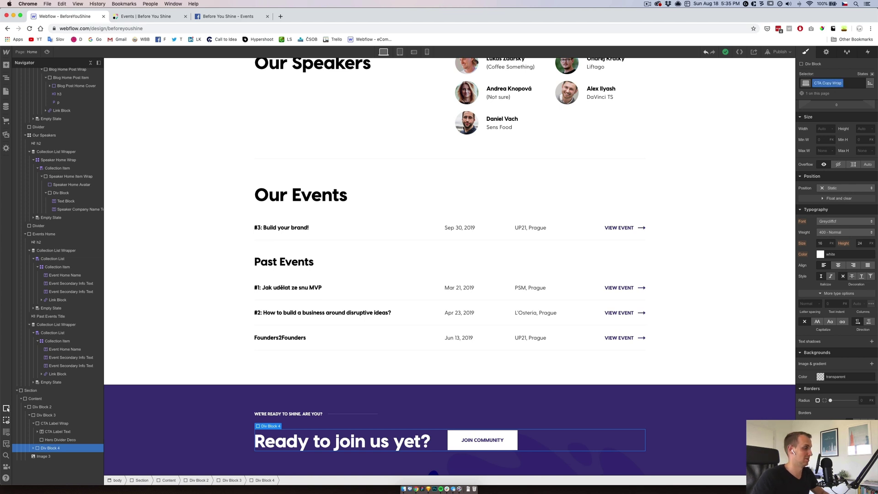
pyautogui.write('p')
pyautogui.press('Return')
# Step: Rename the Div Block 3 class, which holds the CTA label and copy wraps, as "CTA Content Wrap"
pyautogui.click(40, 415)
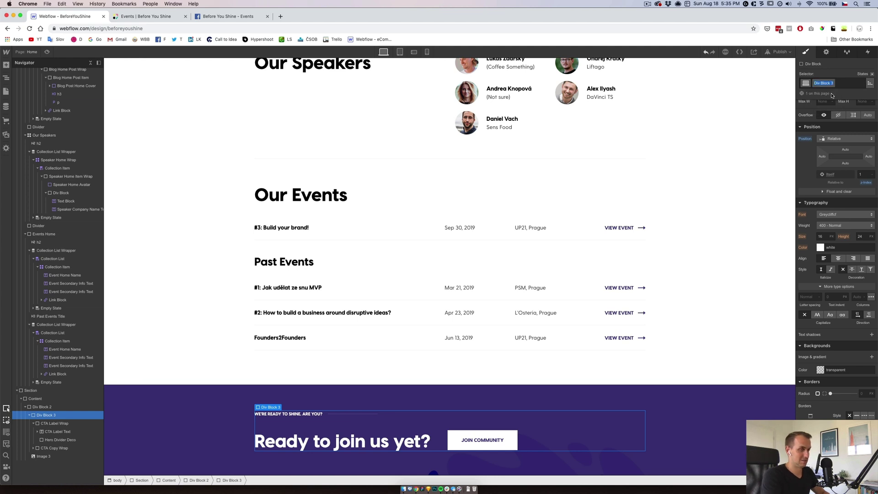
pyautogui.write('CTA')
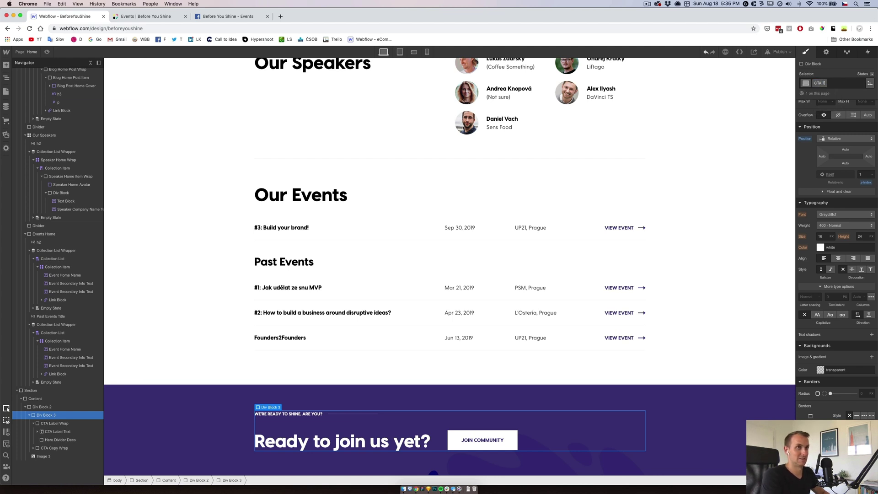
pyautogui.write(' Content Wrap')
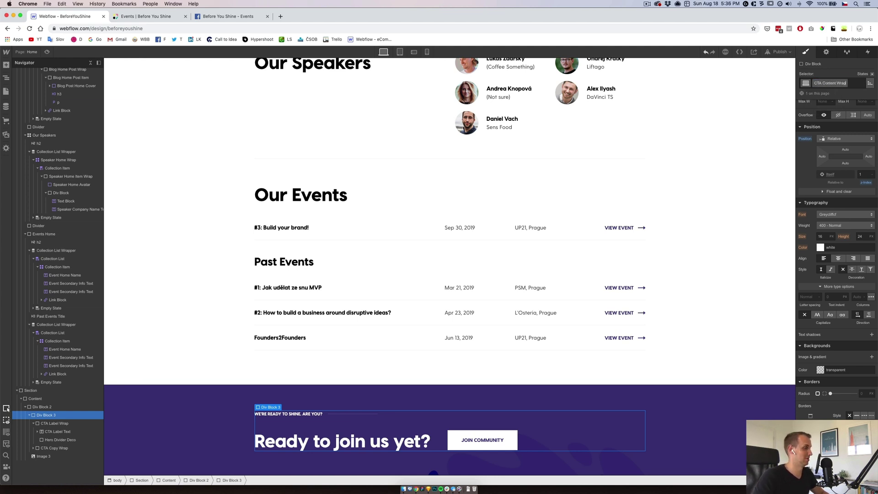
pyautogui.press('Return')
# Step: Rename the outer Div Block 2 class in the call-to-action section as "CTA Content"
pyautogui.click(43, 407)
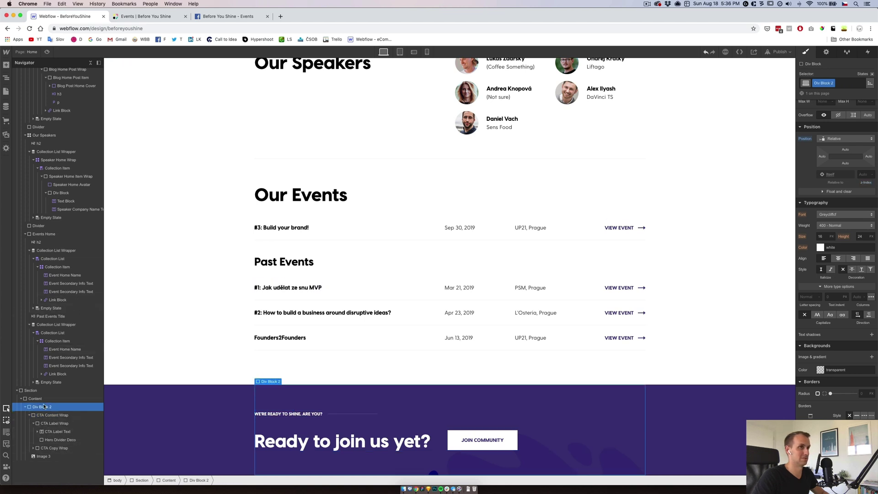
pyautogui.click(833, 83)
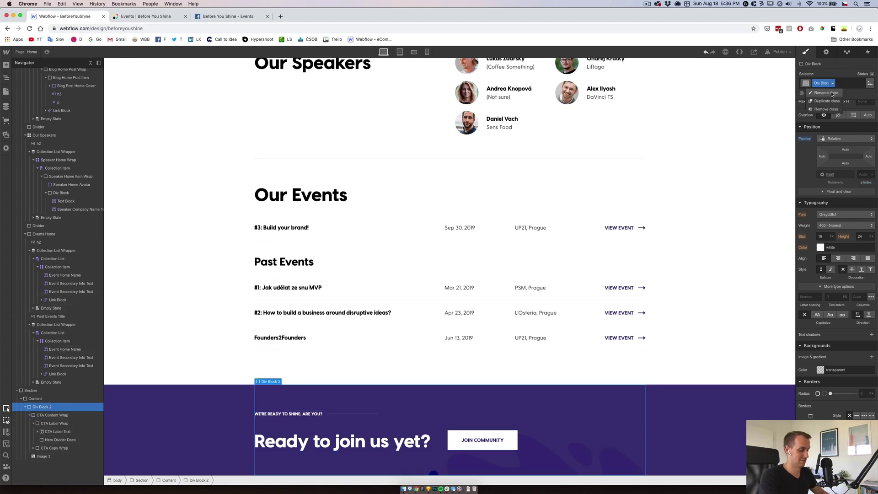
pyautogui.write('CTA')
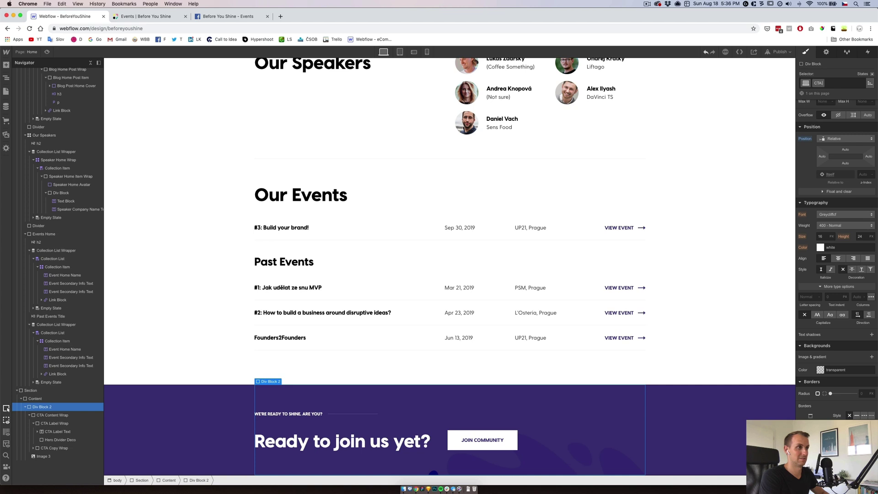
pyautogui.write(' Content')
pyautogui.press('Return')
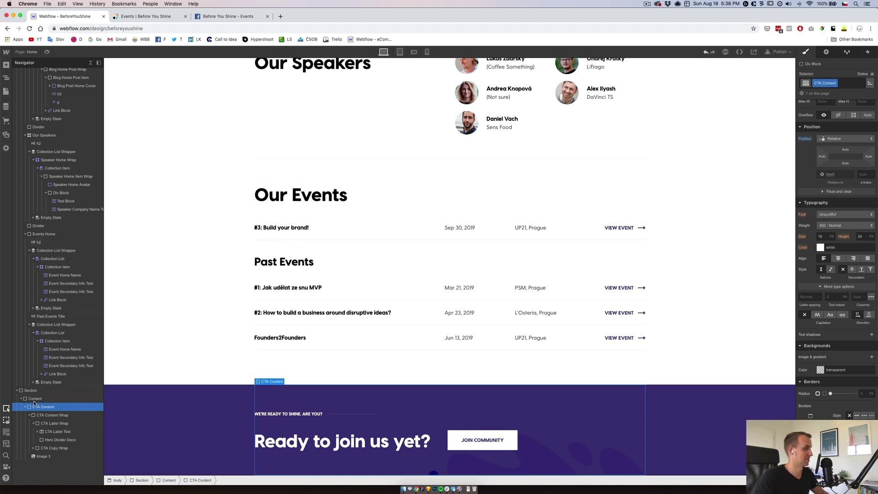
# Step: Rename the wave image's Image 3 class as "CTA Background Image"
pyautogui.click(43, 456)
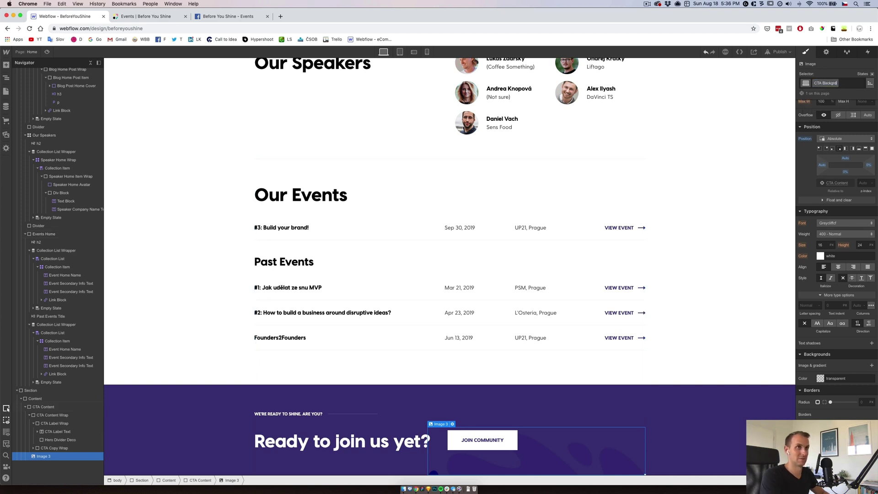
pyautogui.write('mage')
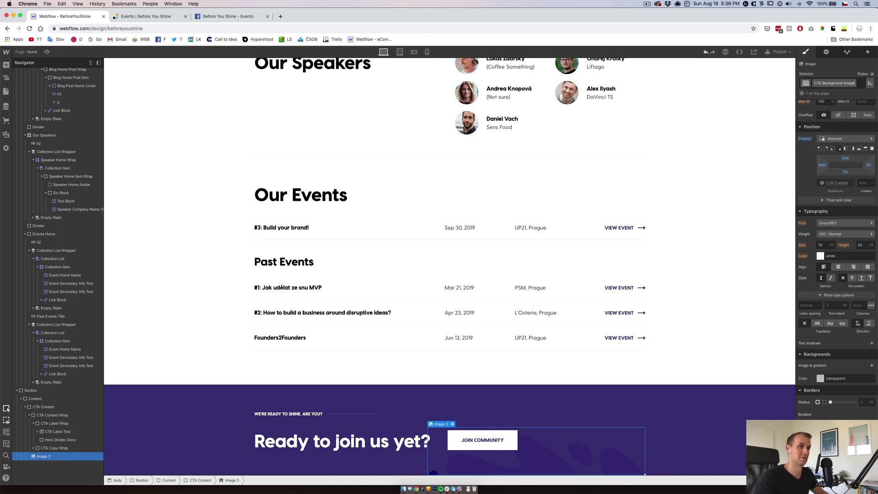
pyautogui.press('Return')
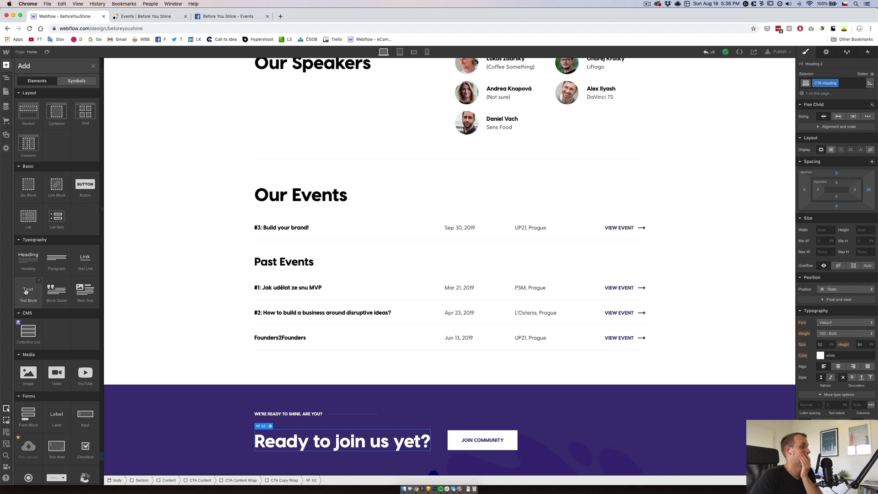
# Step: Add a text block between the CTA heading and the button and assign it the existing CTA Heading class
pyautogui.click(26, 292)
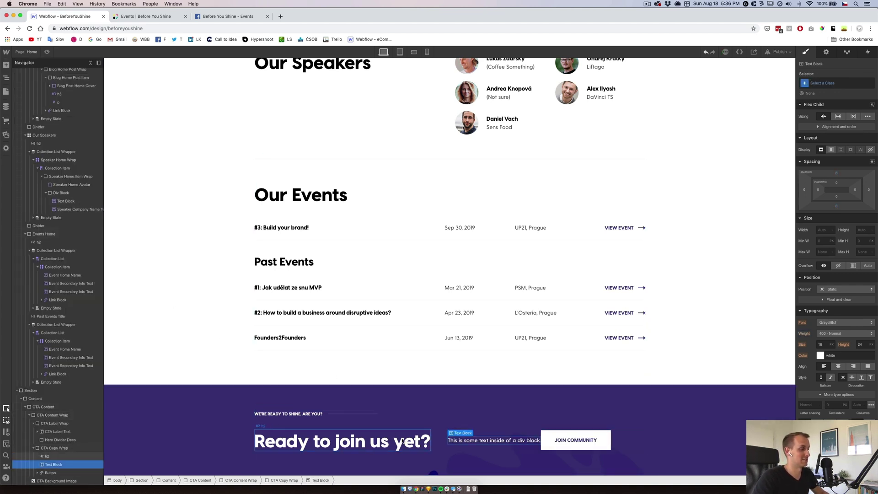
pyautogui.click(372, 440)
pyautogui.click(523, 440)
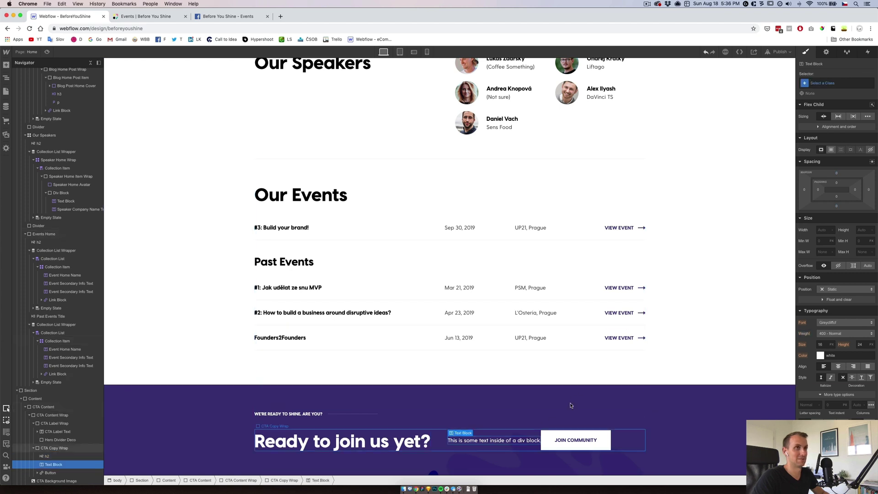
pyautogui.click(830, 82)
pyautogui.write('Head')
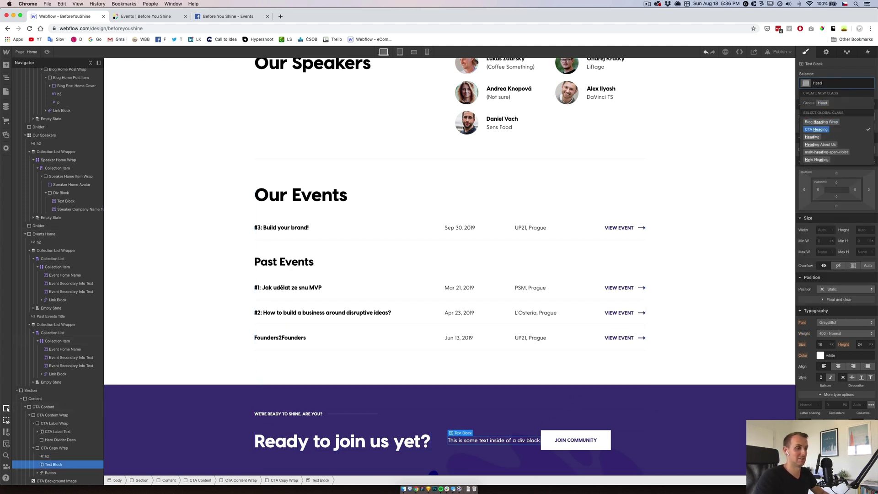
pyautogui.press('Return')
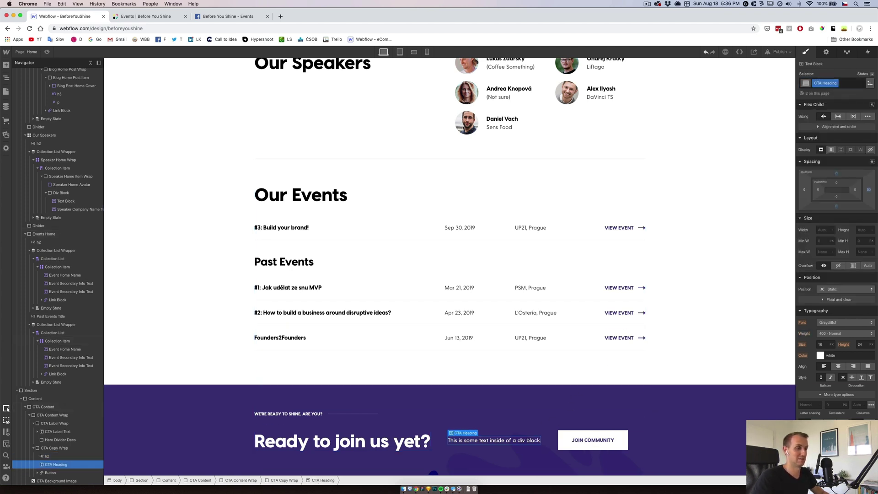
# Step: Check the text style of the "Ready to join us yet?" heading in the Sketch design
pyautogui.click(424, 444)
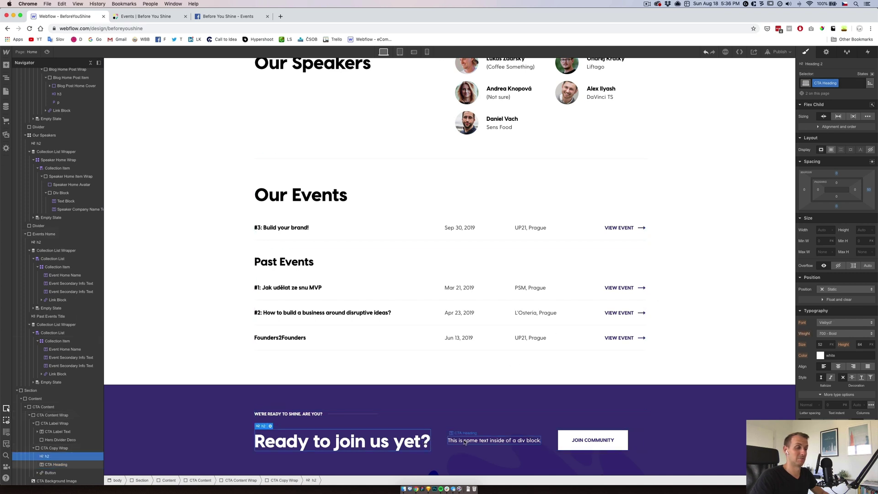
pyautogui.click(428, 488)
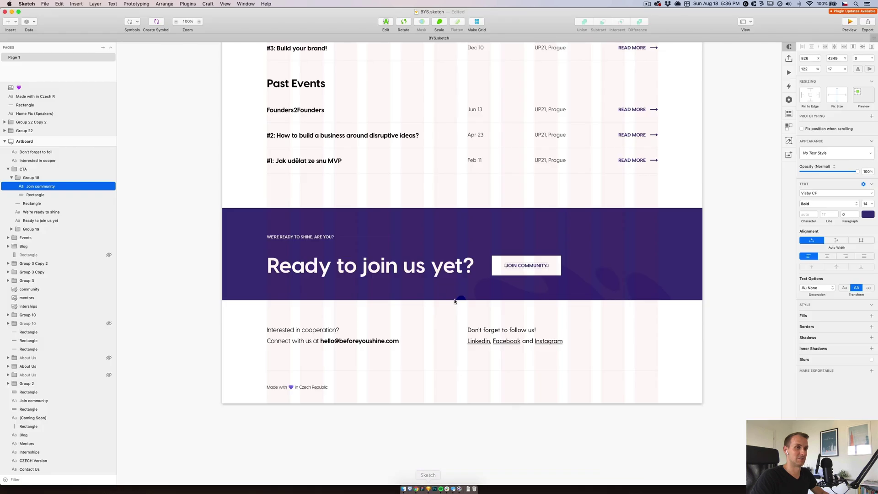
pyautogui.click(438, 266)
pyautogui.click(438, 265)
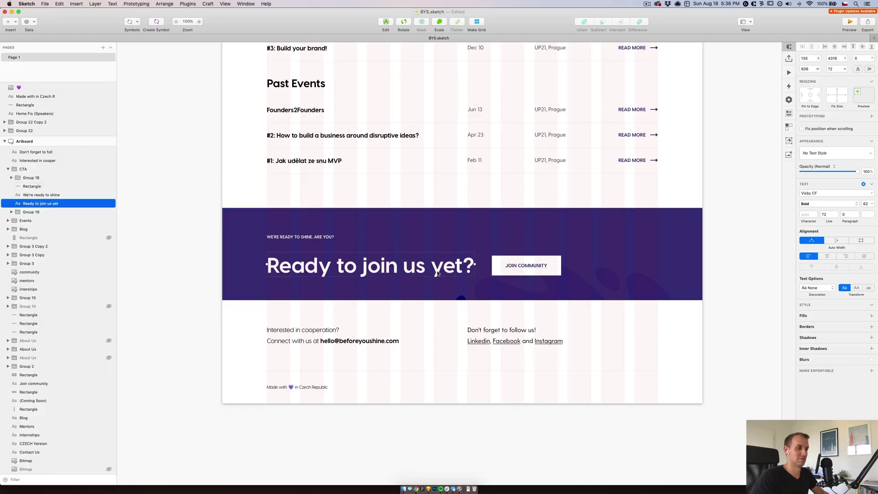
# Step: Back in Webflow, set the CTA Heading class to size 62 px, line height 72 px and weight 700 - Bold
pyautogui.click(416, 489)
pyautogui.click(821, 344)
pyautogui.write('62')
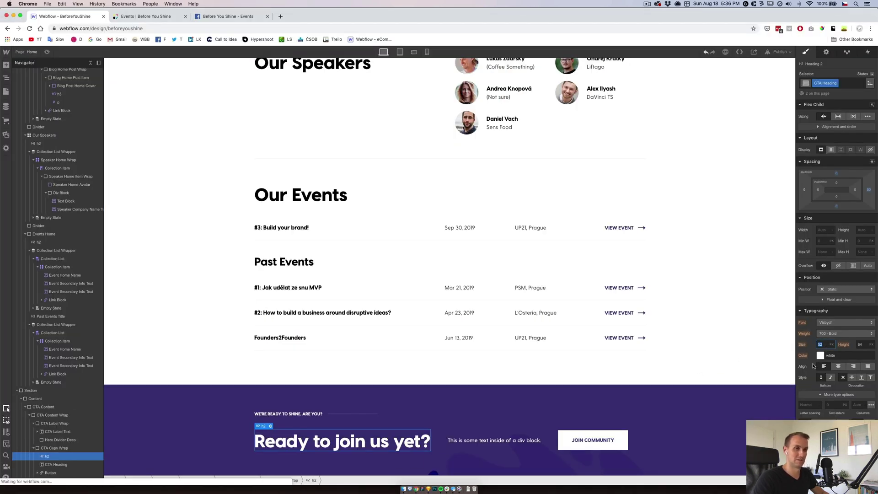
pyautogui.press('Tab')
pyautogui.write('72')
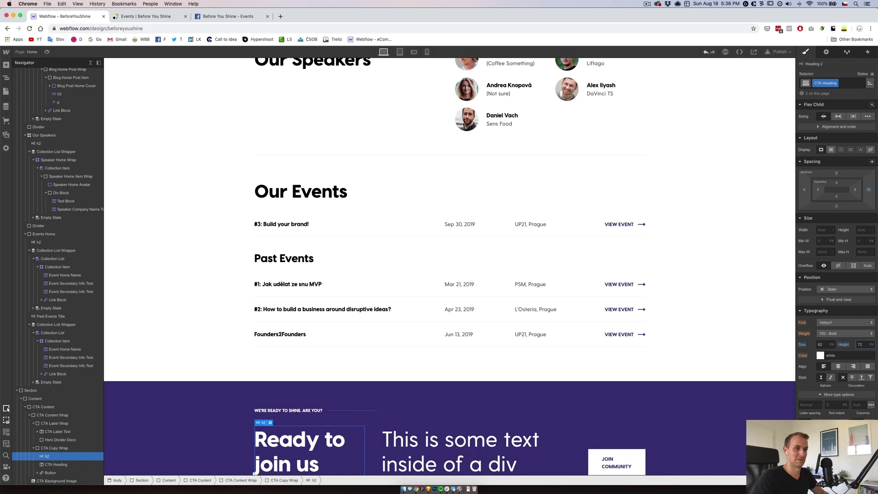
pyautogui.click(822, 334)
pyautogui.click(827, 334)
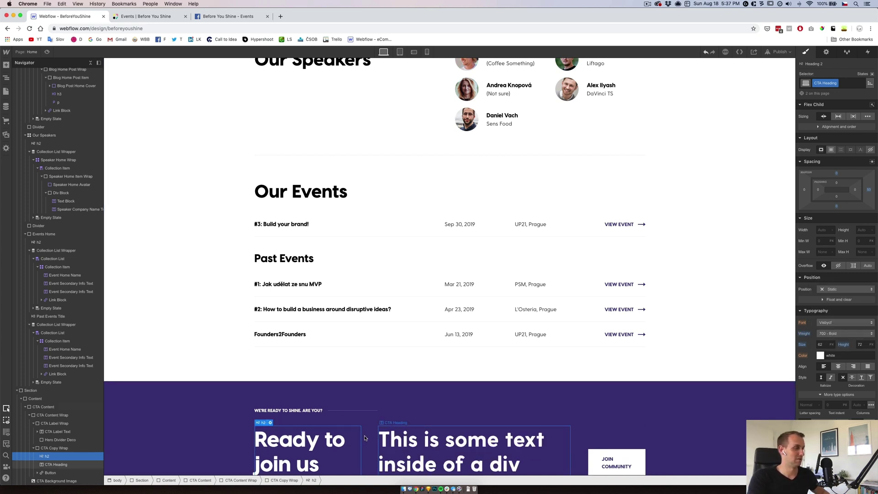
# Step: Copy the "Ready to join us yet?" text from the h2 heading and delete that heading from the CTA Copy Wrap
pyautogui.scroll(-2, 365, 438)
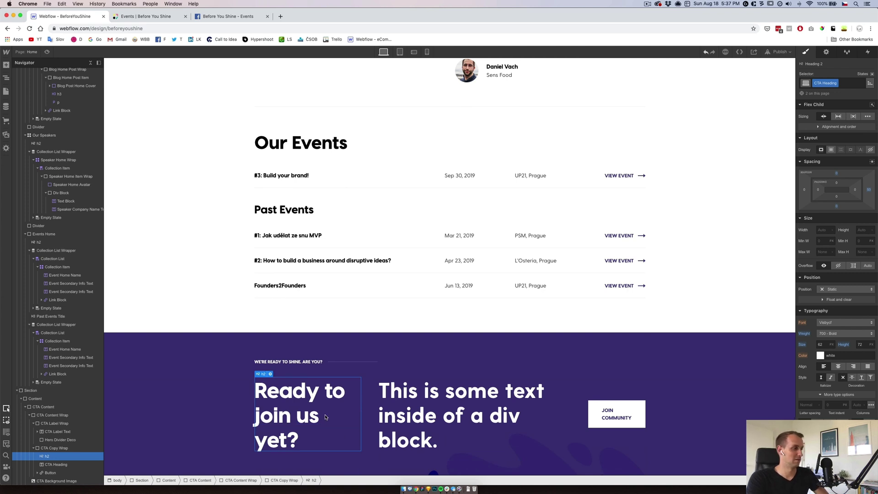
pyautogui.doubleClick(305, 410)
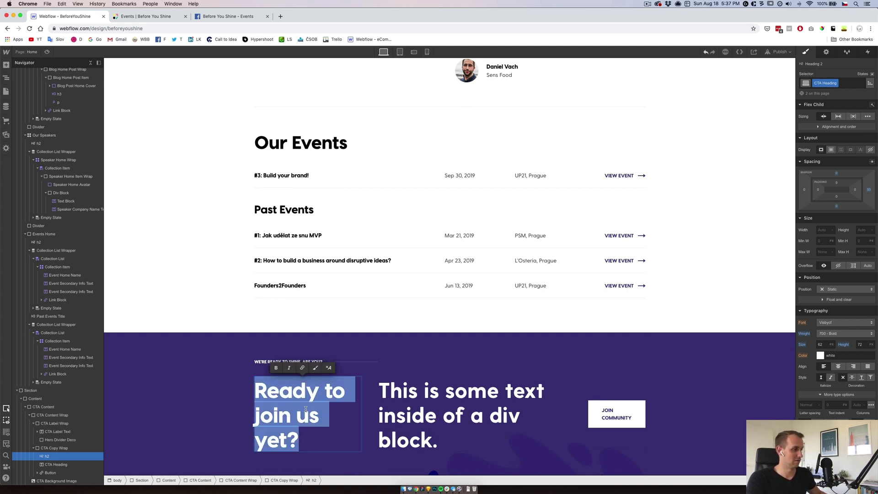
pyautogui.click(373, 415)
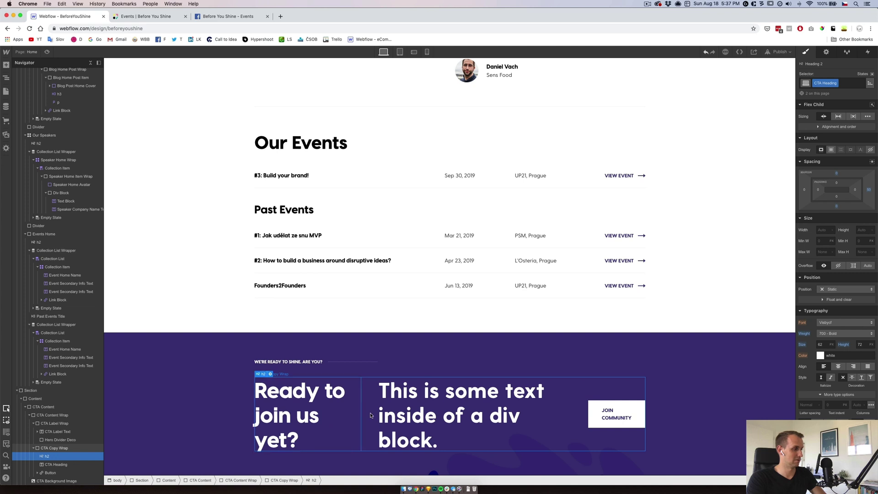
pyautogui.click(319, 415)
pyautogui.press('BackSpace')
# Step: Replace the CTA Heading text block's placeholder with "Ready to join us yet?"
pyautogui.doubleClick(403, 417)
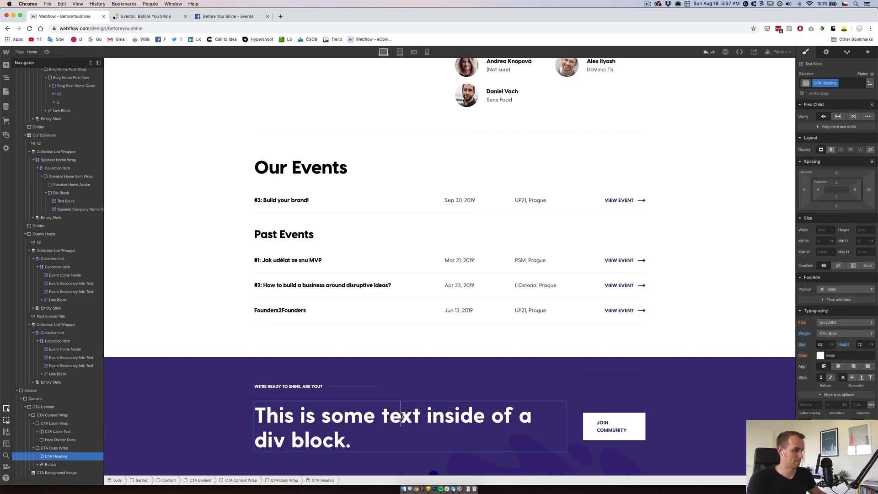
pyautogui.press('super+v')
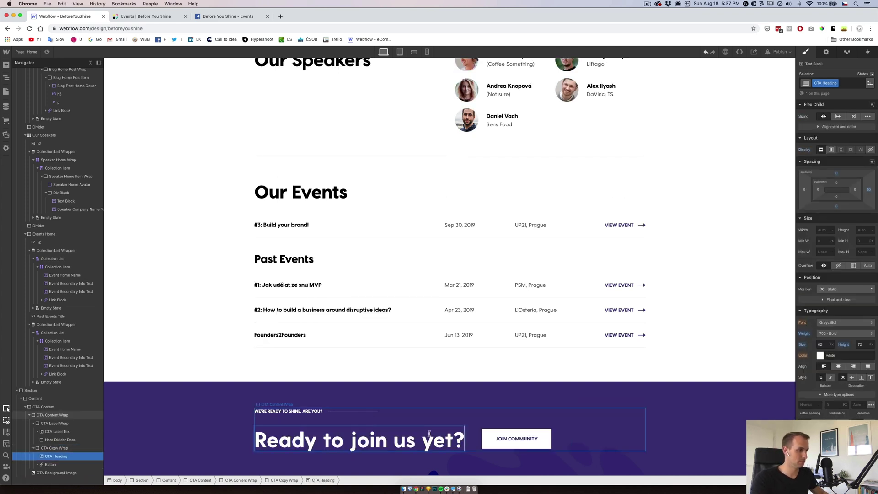
pyautogui.tripleClick(414, 438)
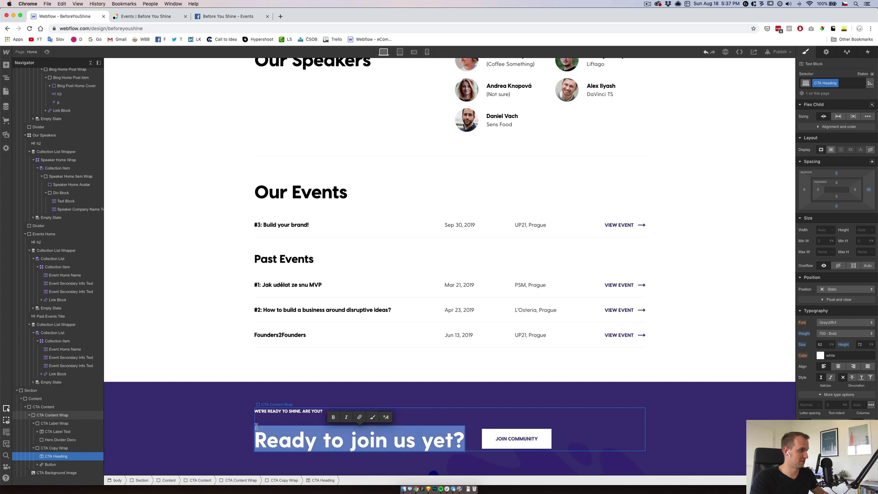
pyautogui.press('Escape')
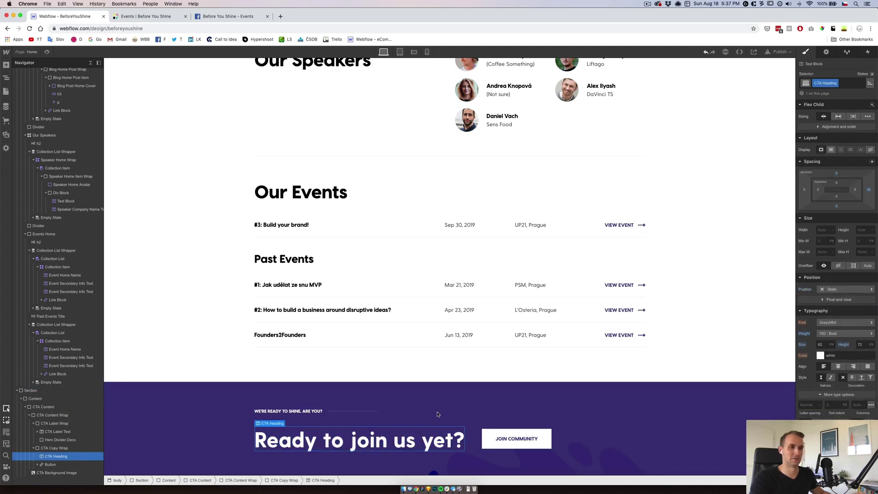
# Step: Set the CTA Heading's font to Visbycf and compare the section with the Sketch design
pyautogui.click(846, 322)
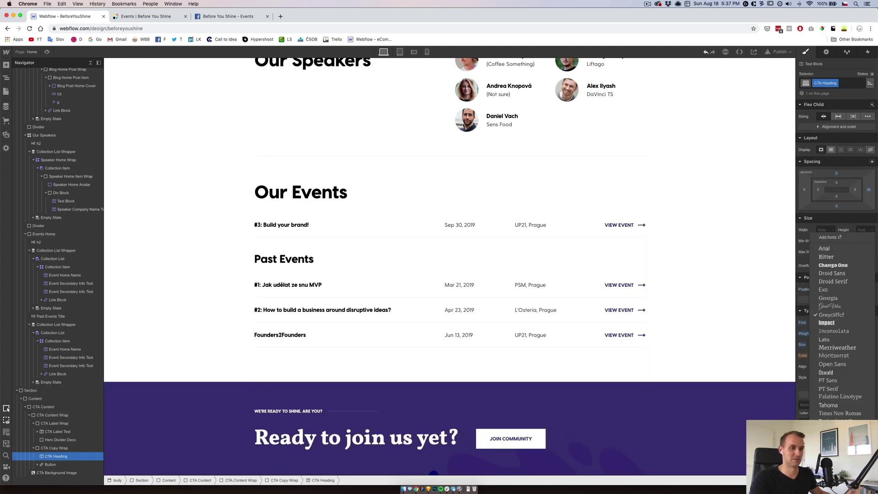
pyautogui.click(831, 463)
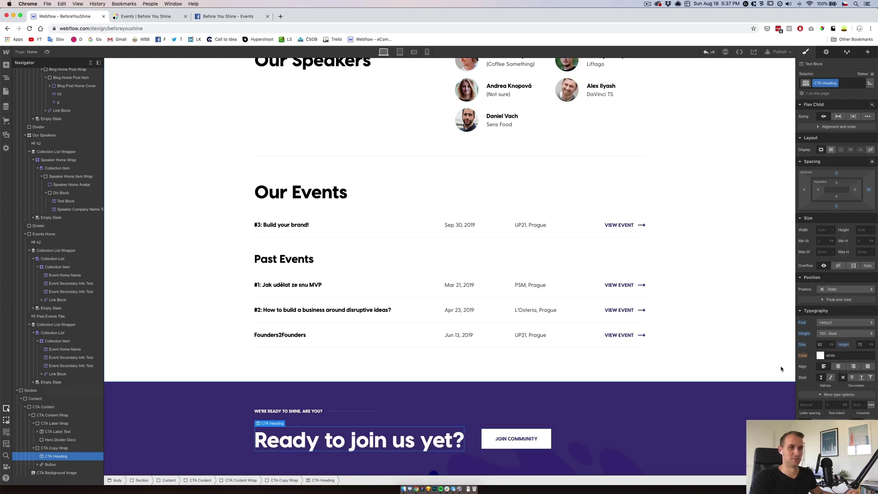
pyautogui.click(429, 489)
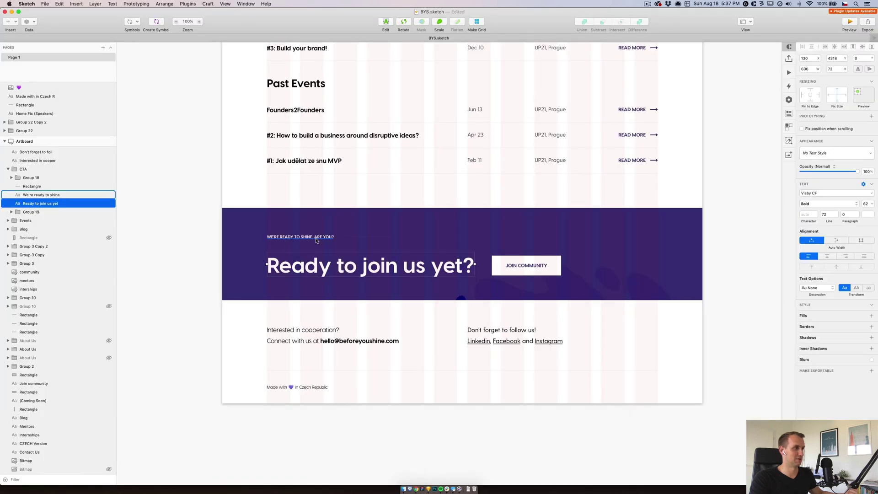
pyautogui.click(416, 489)
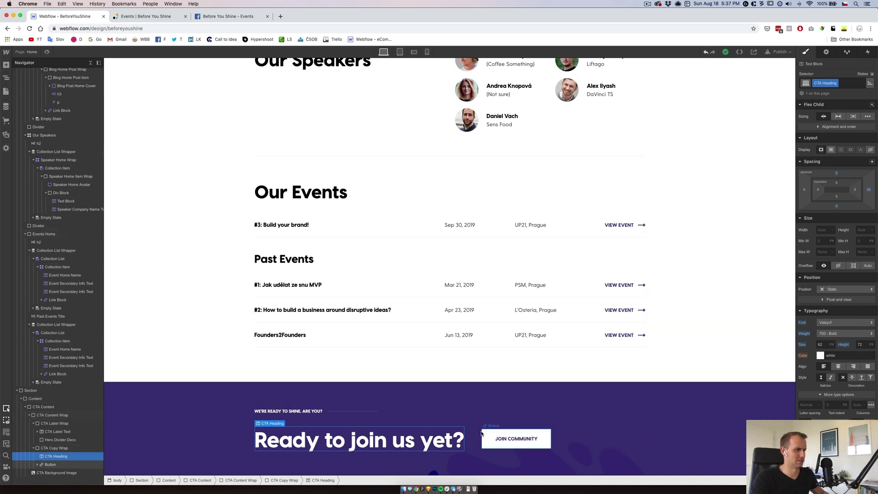
# Step: Give the Join Community button's Big White Button class a pale violet #e7e4f1 background in the Hover state, and return to the normal state
pyautogui.click(505, 439)
pyautogui.click(498, 440)
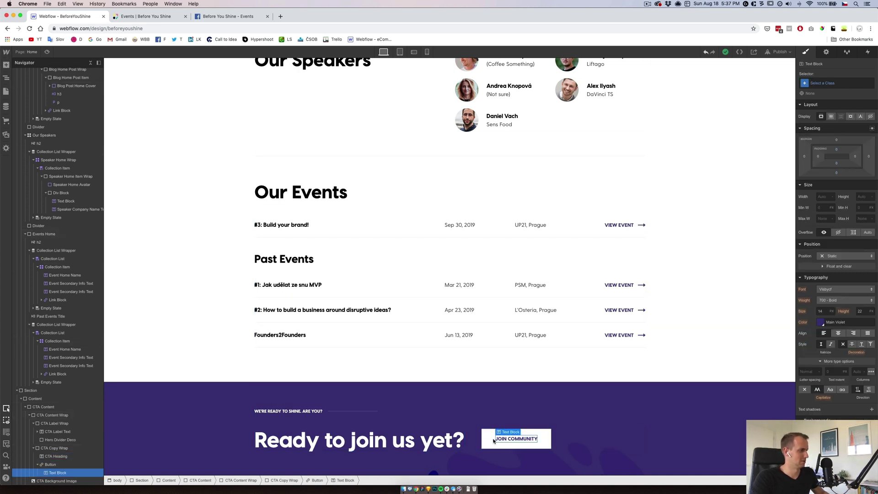
pyautogui.click(57, 465)
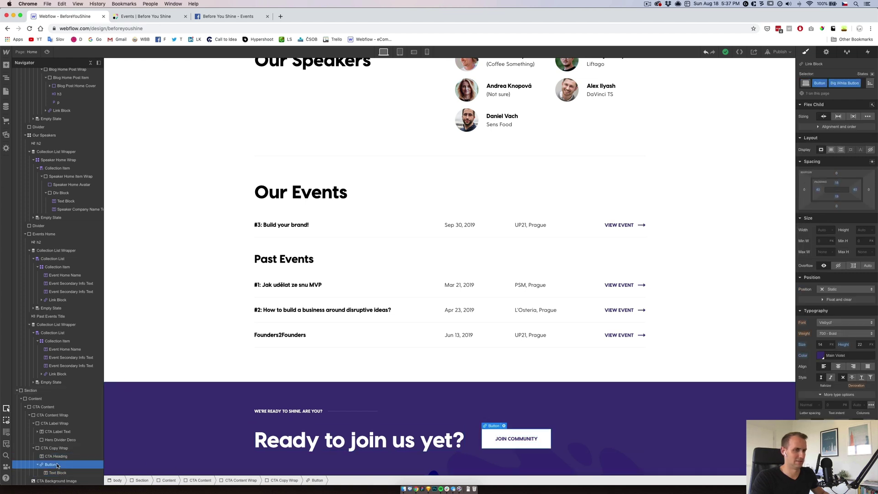
pyautogui.click(474, 435)
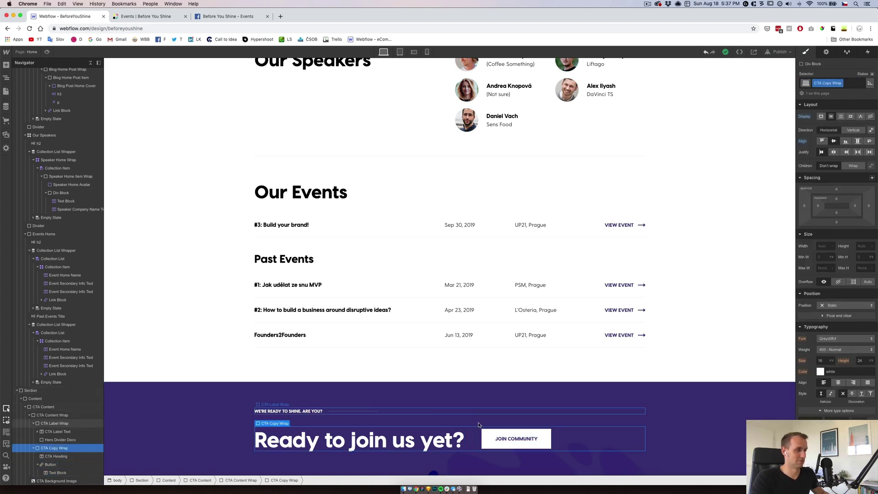
pyautogui.click(484, 432)
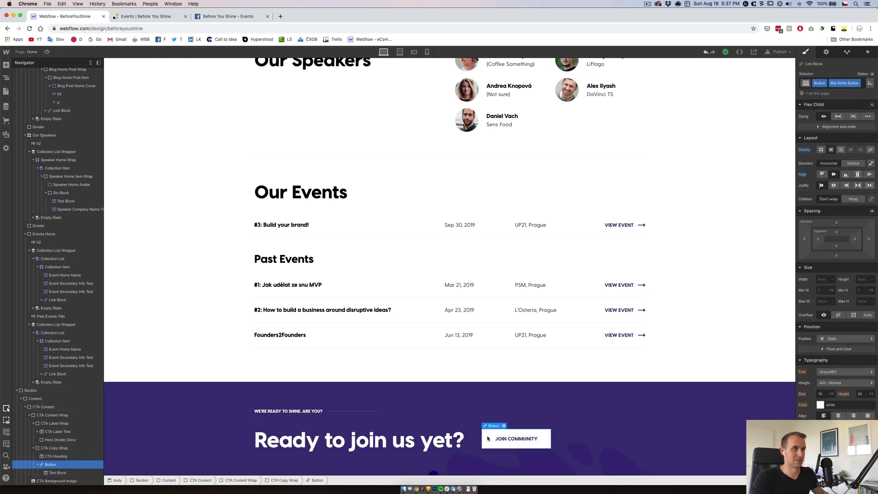
pyautogui.click(872, 76)
pyautogui.click(859, 89)
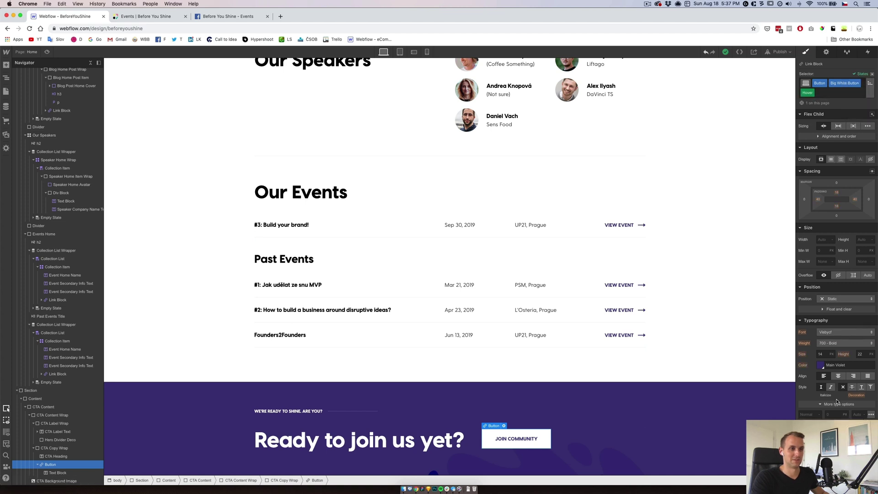
pyautogui.scroll(-4, 837, 402)
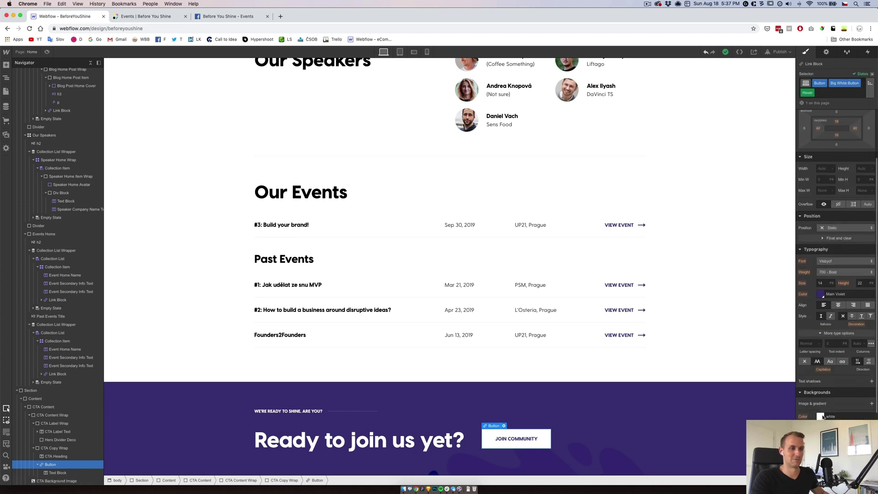
pyautogui.click(821, 416)
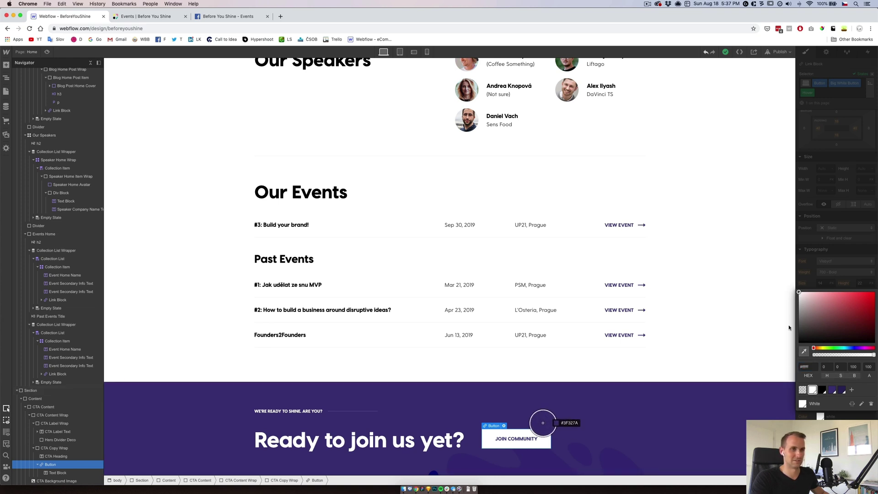
pyautogui.click(541, 421)
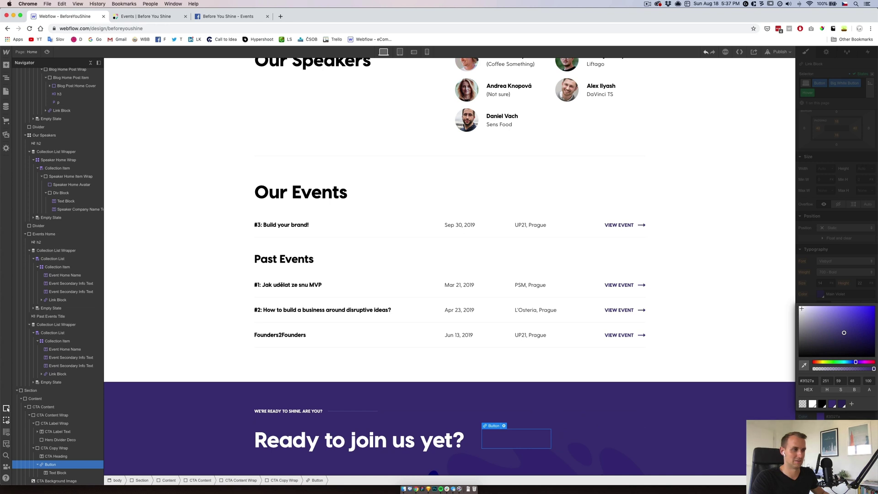
pyautogui.click(802, 309)
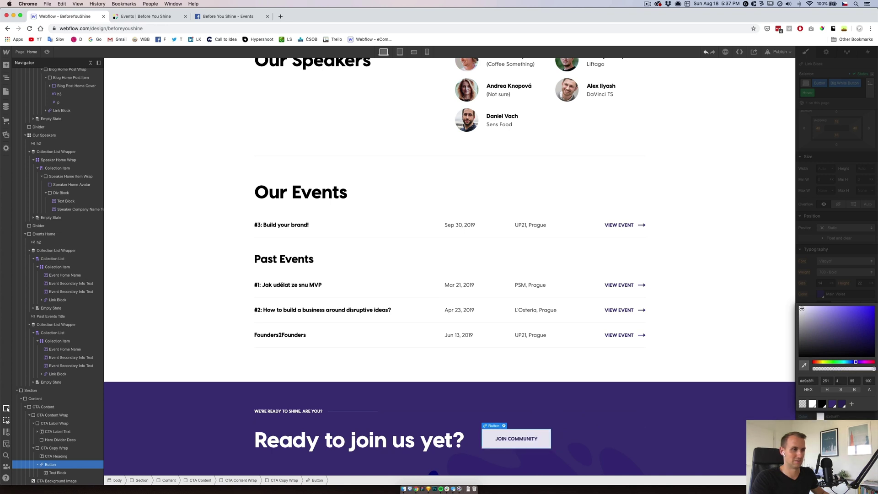
pyautogui.moveTo(801, 309); pyautogui.dragTo(802, 308)
pyautogui.click(816, 287)
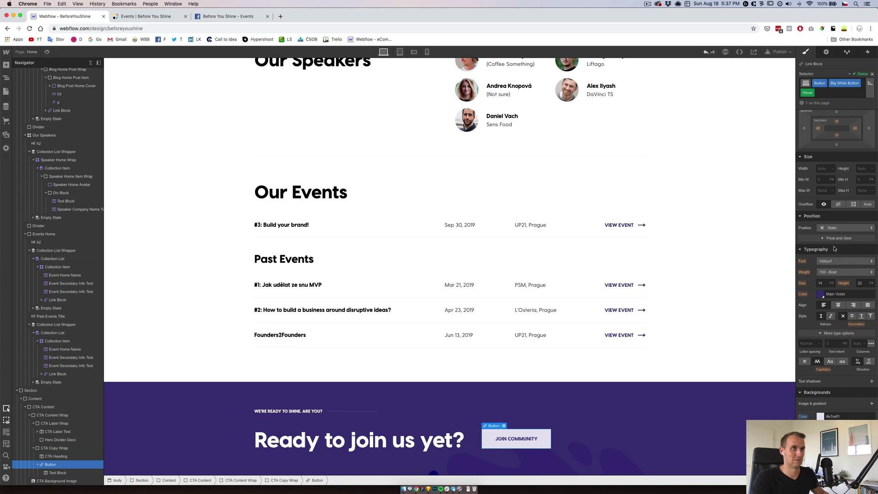
pyautogui.click(870, 72)
pyautogui.click(863, 83)
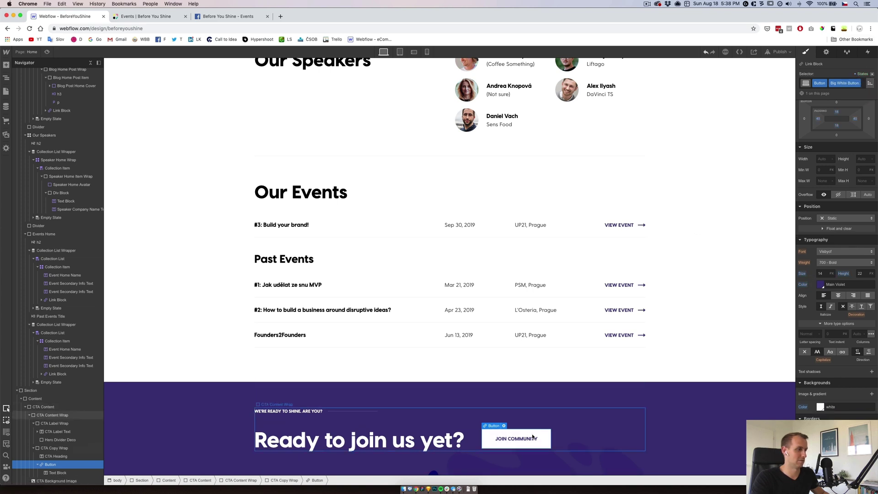
# Step: Preview the Home page from the hero down to the CTA section and return to the designer
pyautogui.press('super+shift+p')
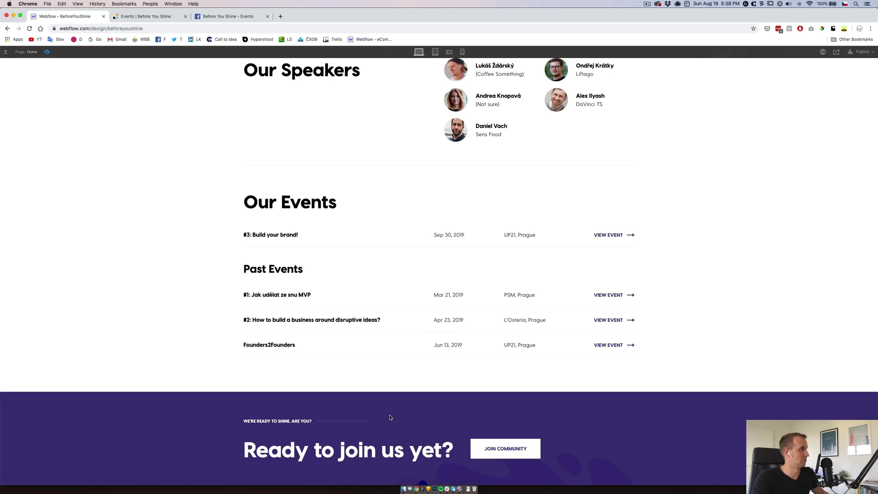
pyautogui.scroll(15, 218, 160)
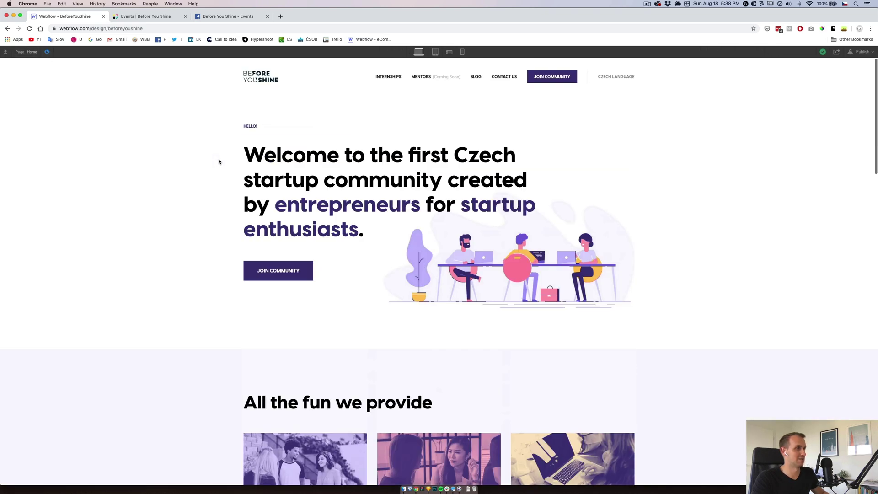
pyautogui.scroll(-15, 218, 158)
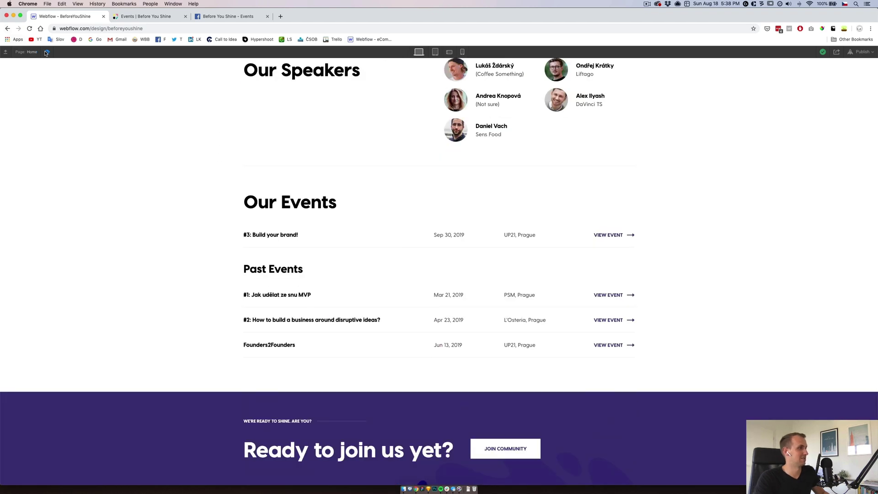
pyautogui.press('super+shift+p')
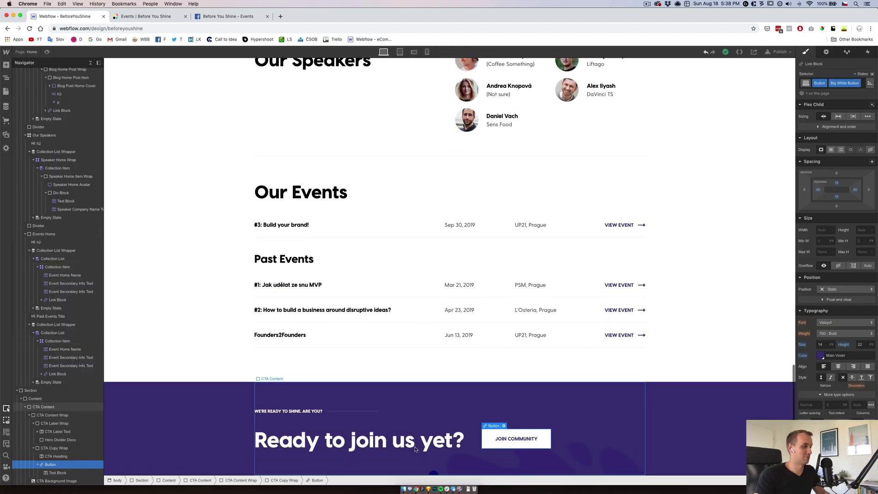
# Step: Switch to Sketch to examine the footer design below the CTA section
pyautogui.click(429, 489)
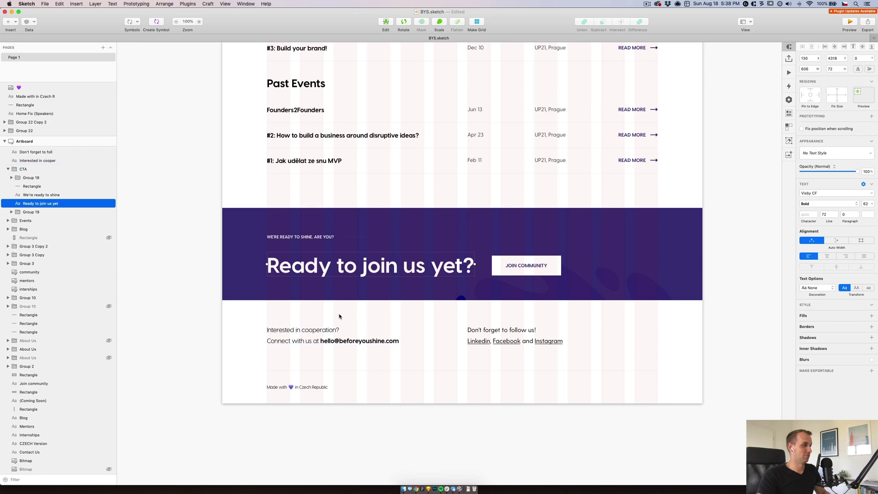